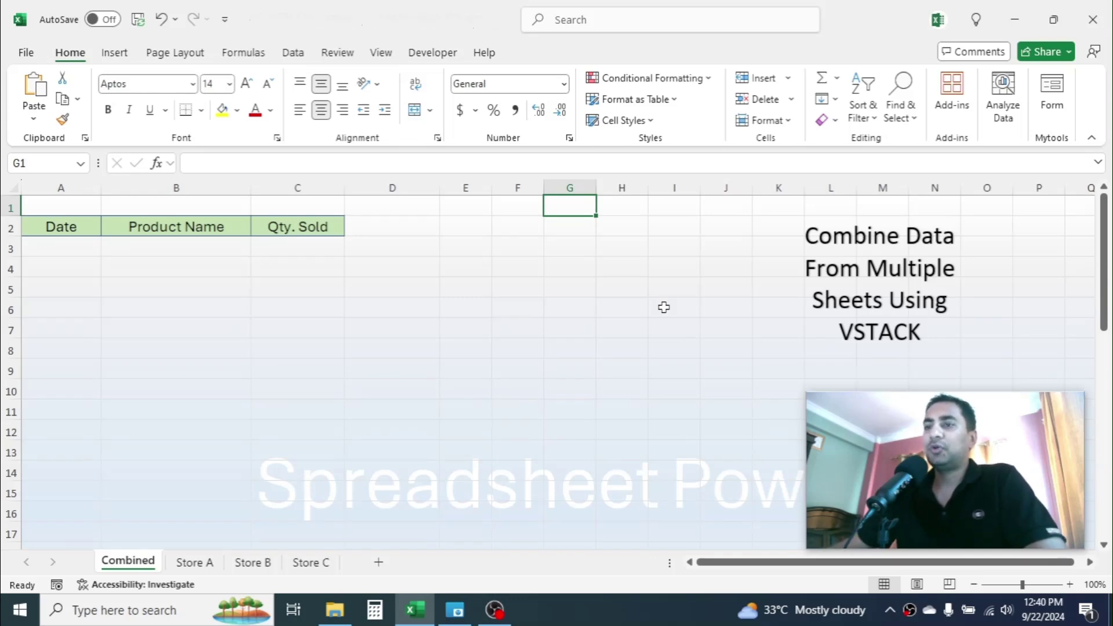
Look over the Store A, B and C sales rows, then return to the empty Combined sheet.
left_click(203, 565)
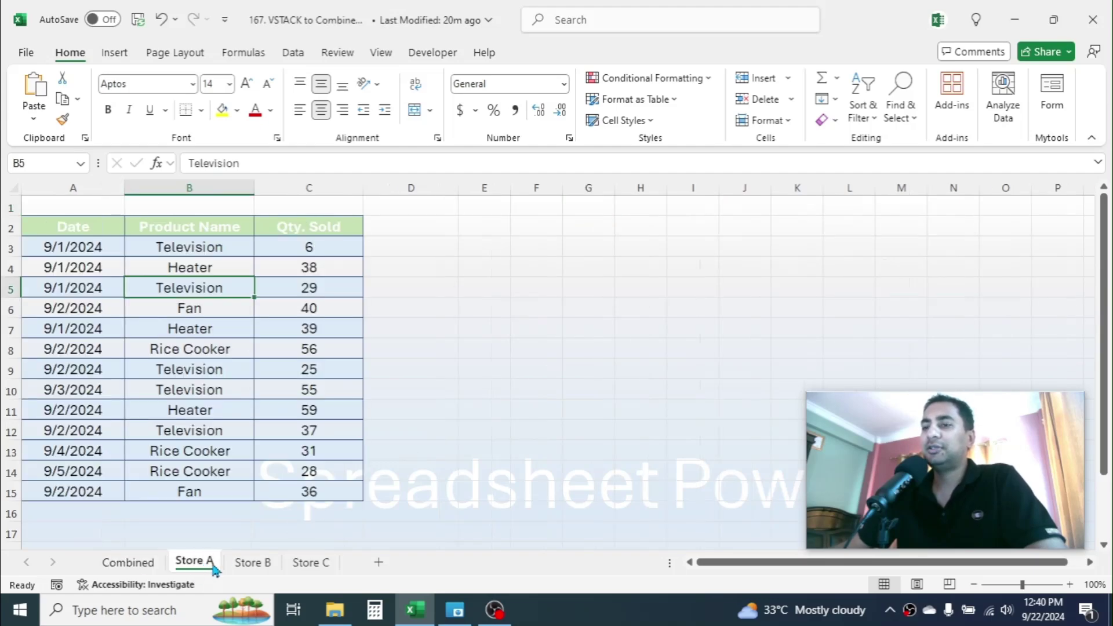
left_click_drag(92, 246, 374, 451)
left_click(253, 562)
left_click(319, 564)
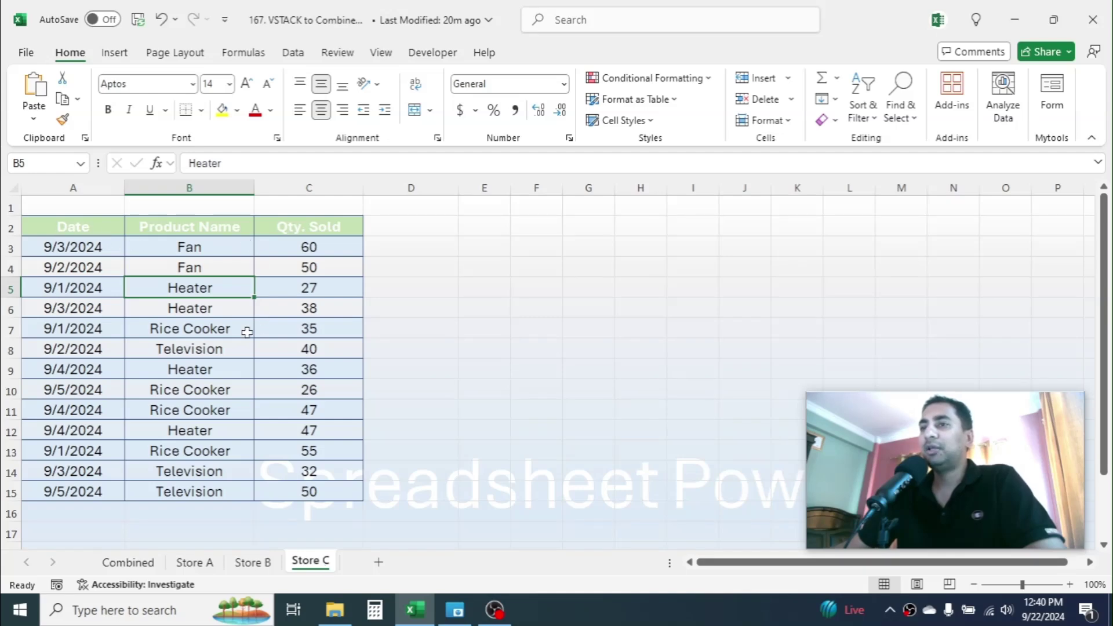
left_click(144, 562)
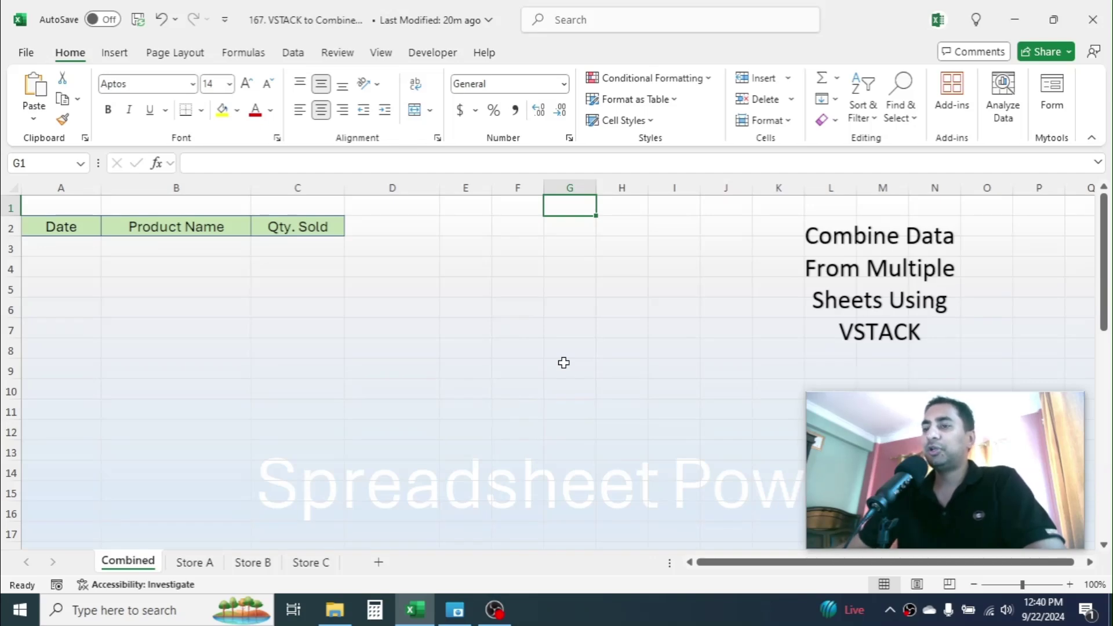
Check the full extent of the Store A and Store C tables, headers included, before going back to Combined.
left_click(203, 564)
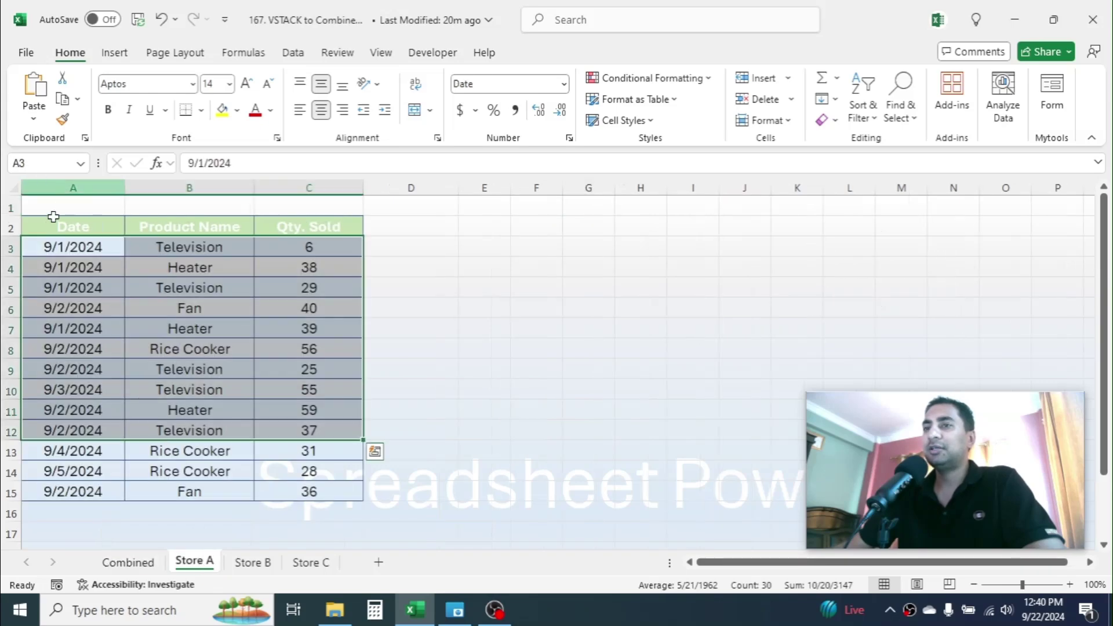
left_click_drag(55, 220, 297, 490)
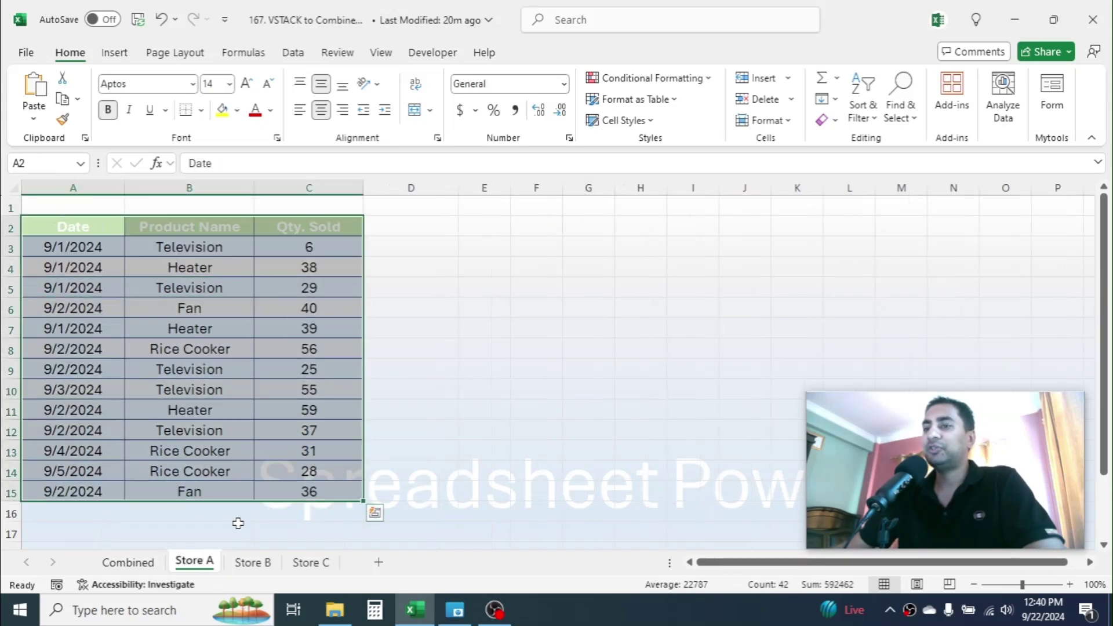
left_click(75, 228)
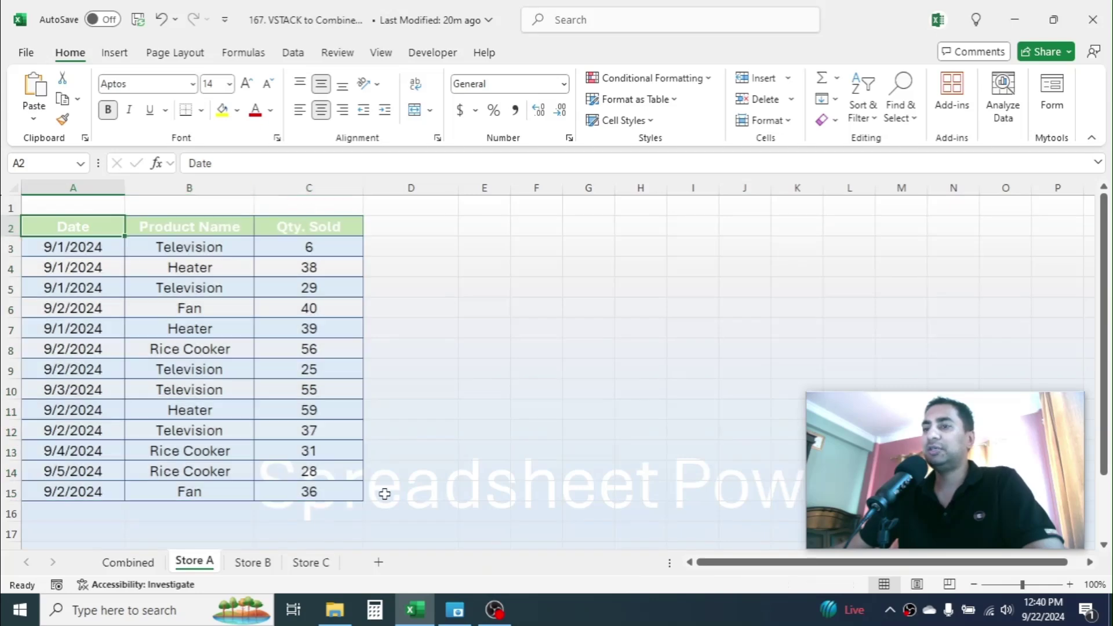
left_click(351, 491)
left_click(253, 562)
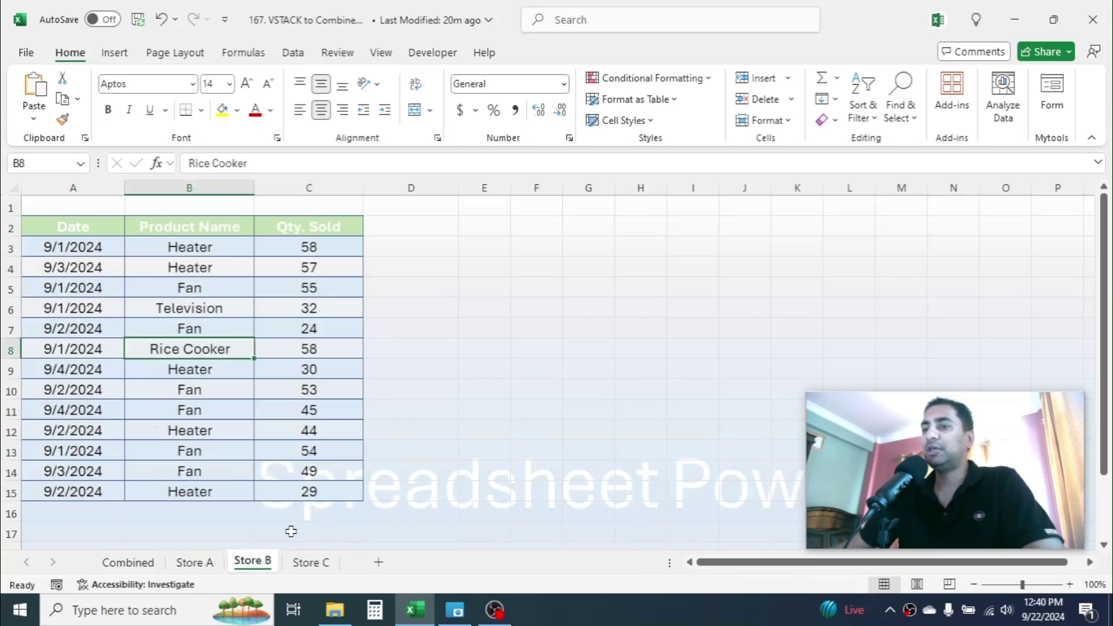
left_click(310, 562)
left_click_drag(54, 226, 285, 489)
left_click(297, 490)
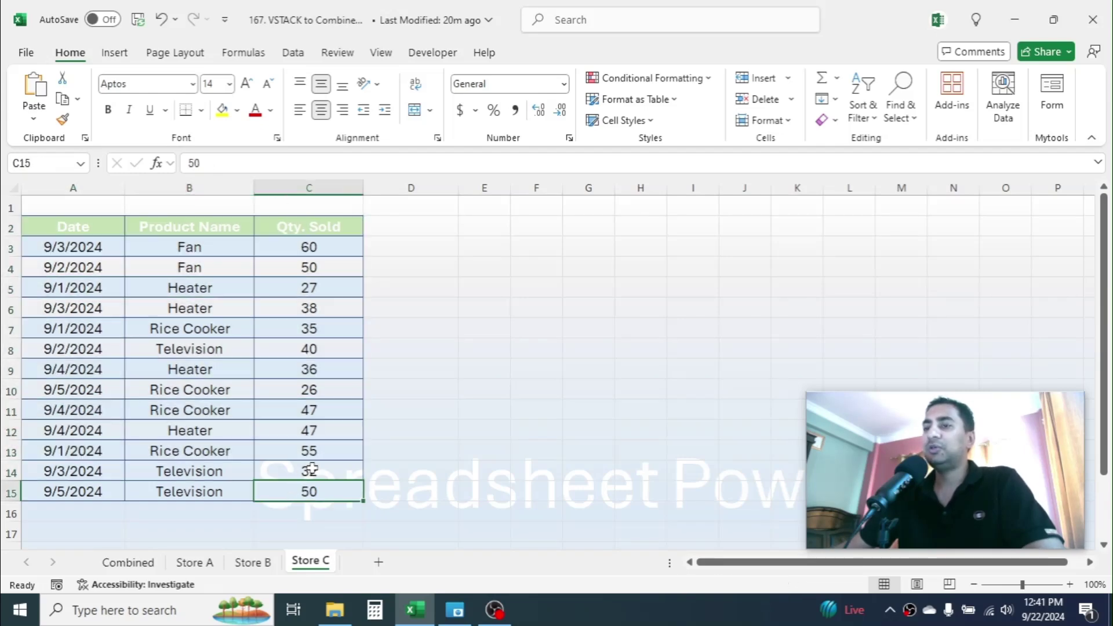
left_click(157, 560)
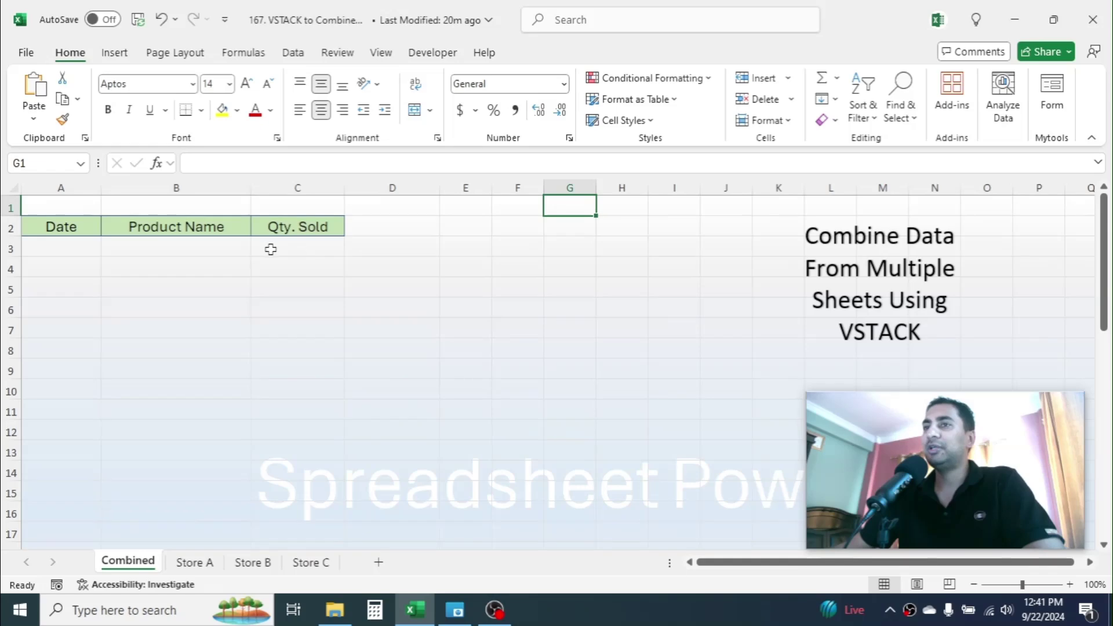
Enter =VSTACK('Store A:Store C'!A3:C15) in Combined!A3 to stack all three stores' rows.
left_click(68, 244)
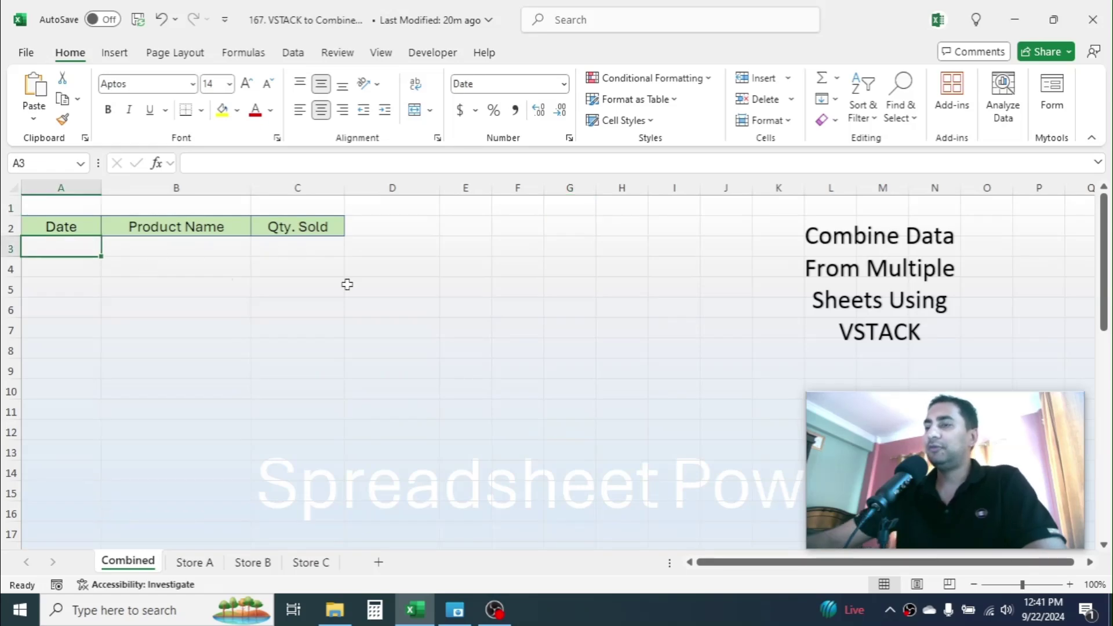
type("=VS")
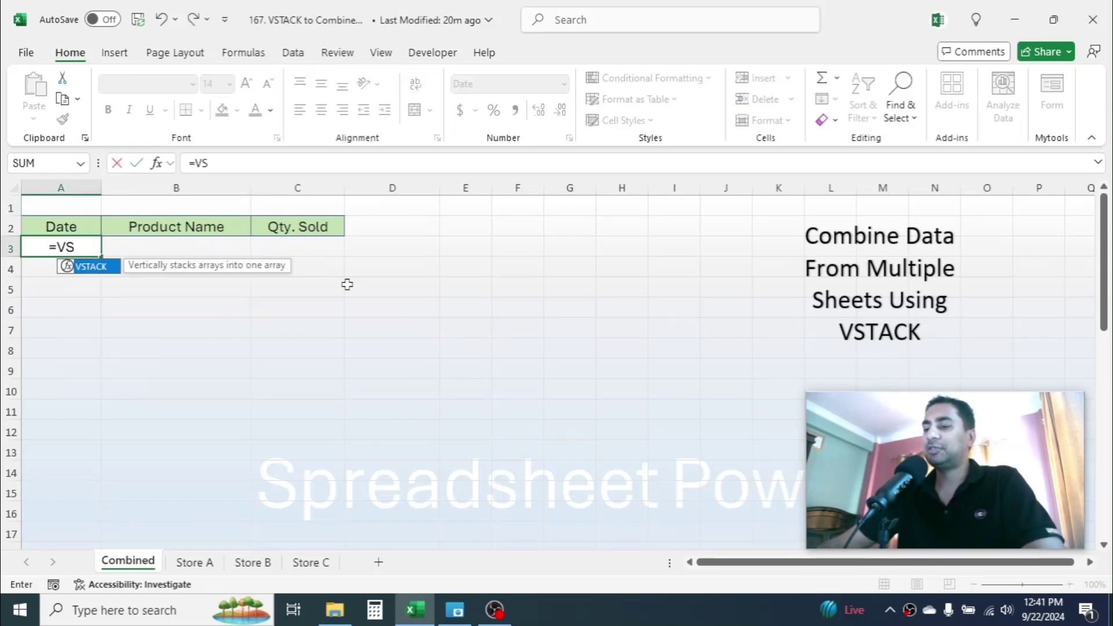
type("TACK(")
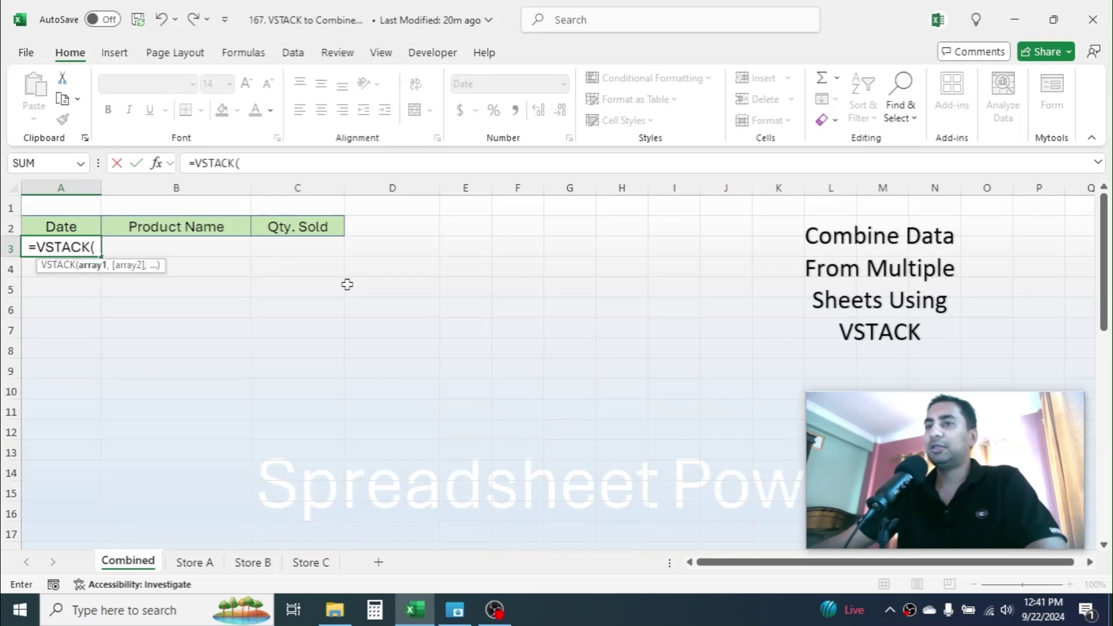
left_click(318, 568)
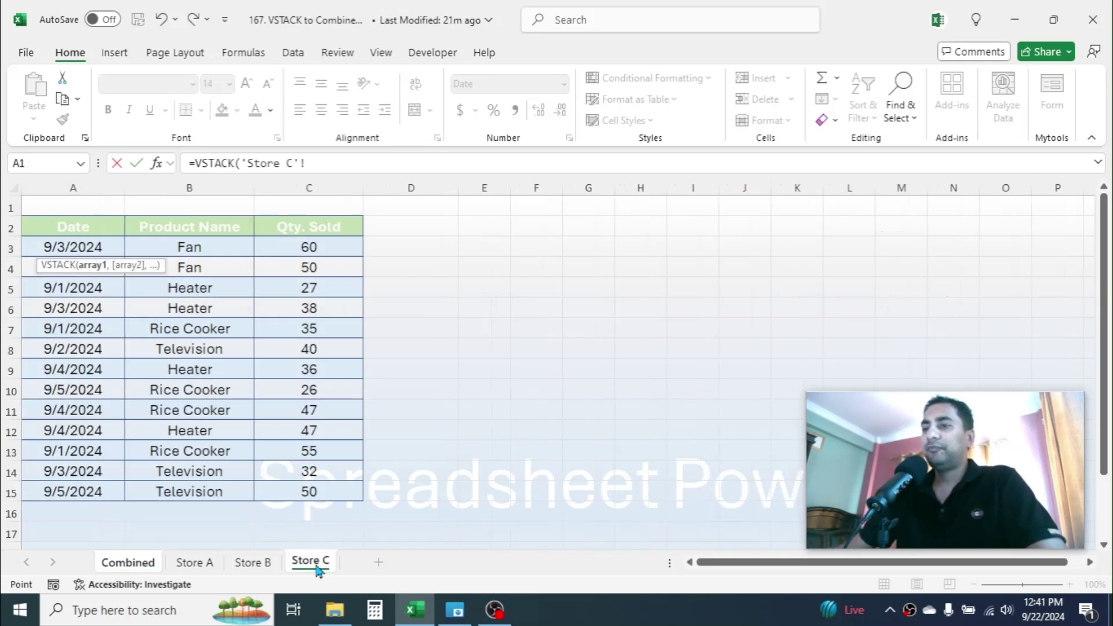
key("shift")
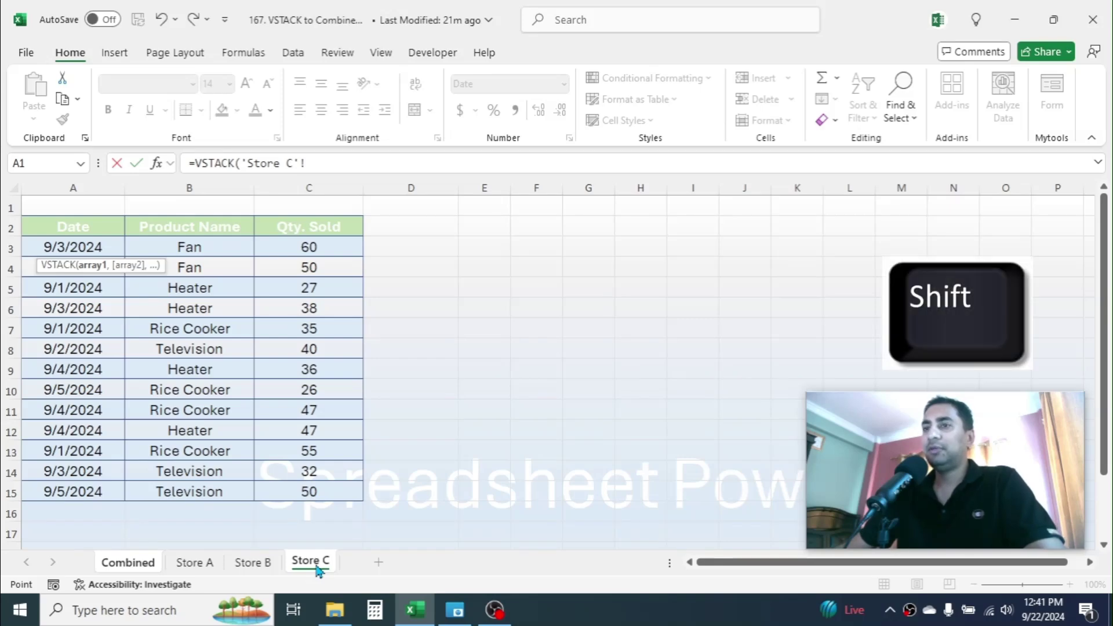
left_click(207, 567, "shift")
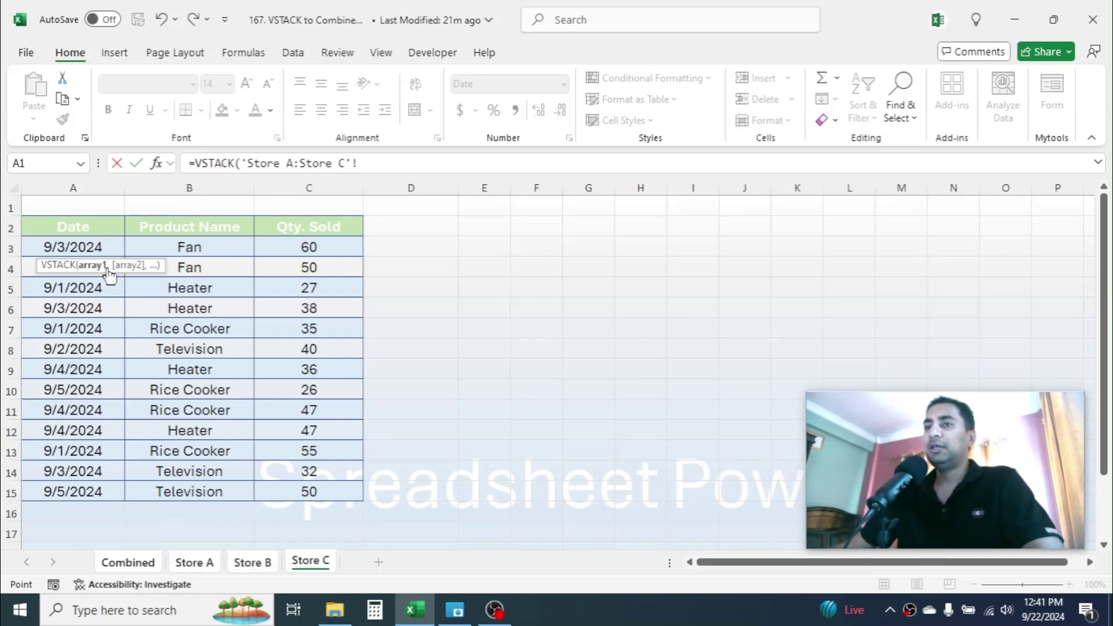
left_click_drag(81, 246, 314, 494)
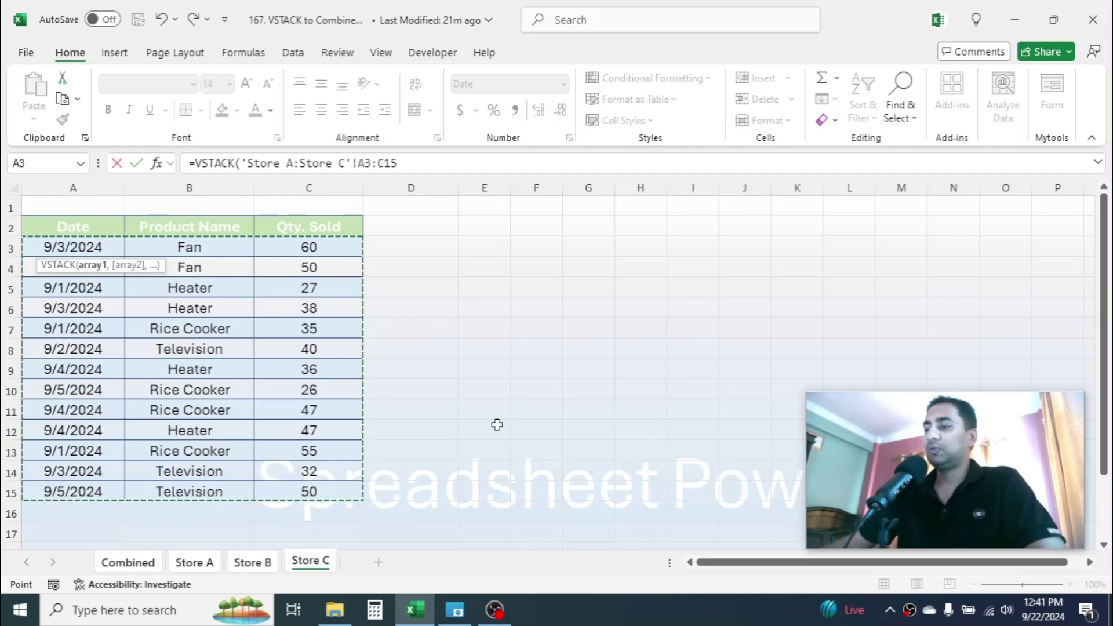
type(")")
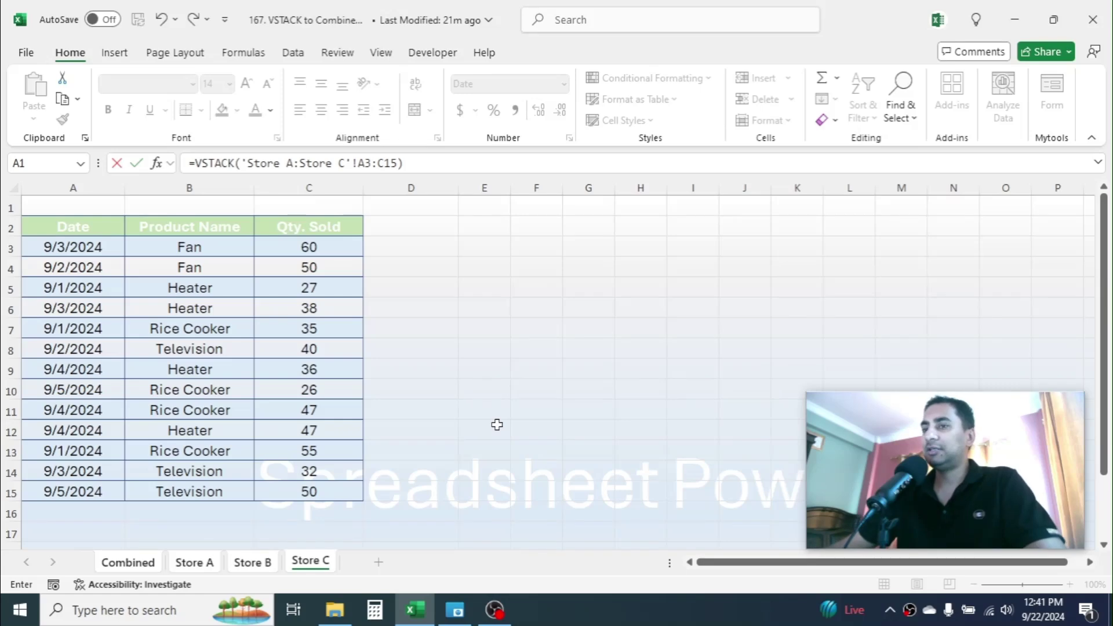
key("Return")
Compare the stacked result against the Store A, Store B and Store C source data.
left_click(226, 306)
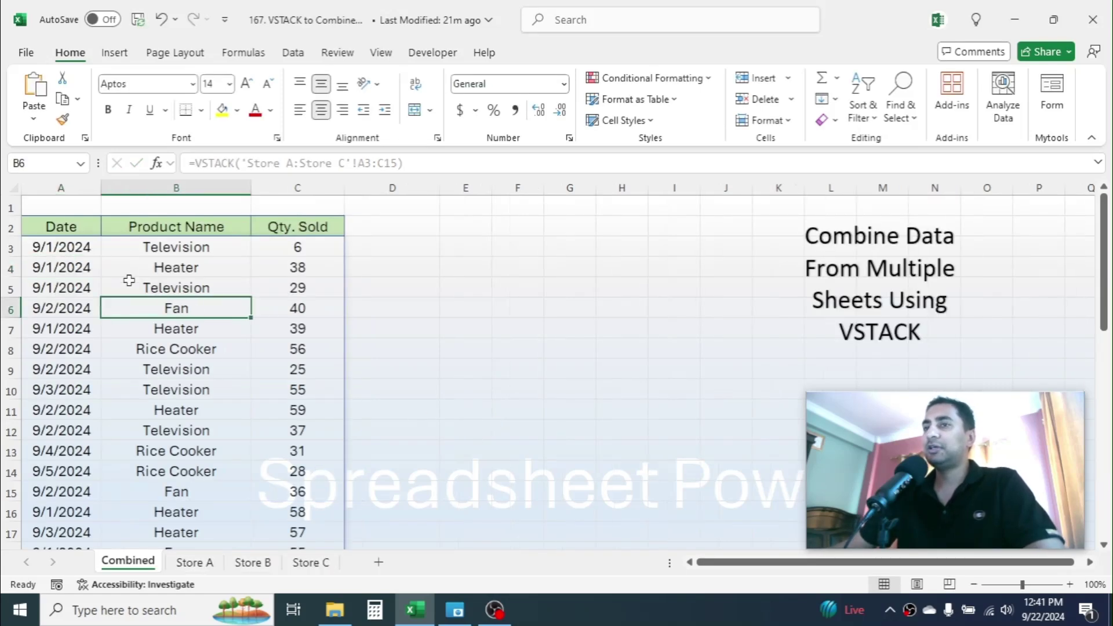
left_click_drag(1097, 223, 1098, 222)
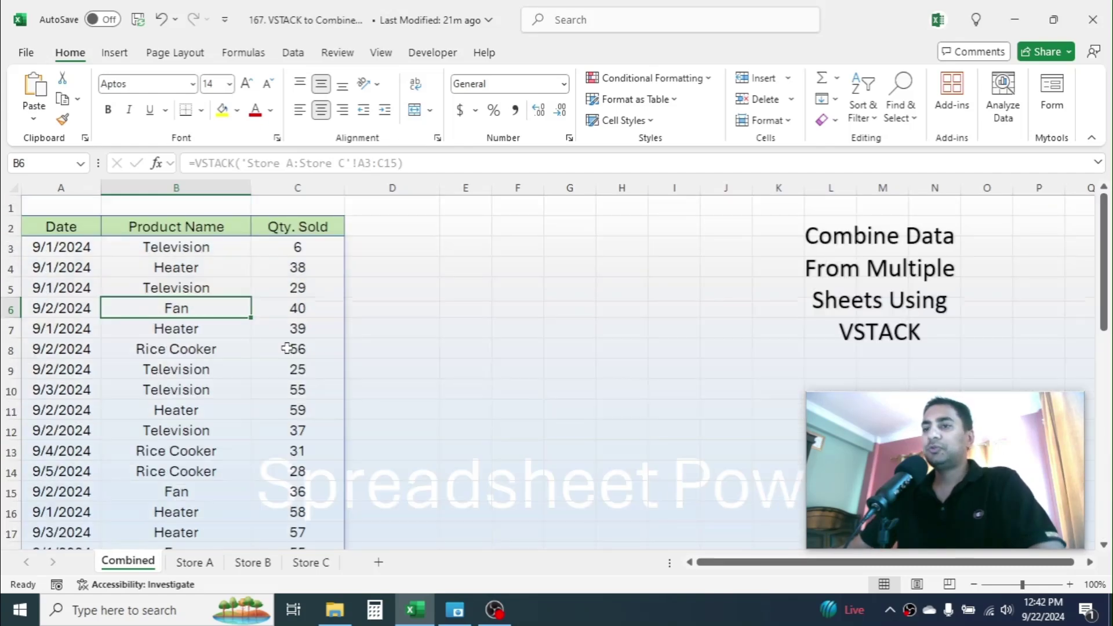
left_click(203, 567)
left_click(276, 567)
left_click(305, 568)
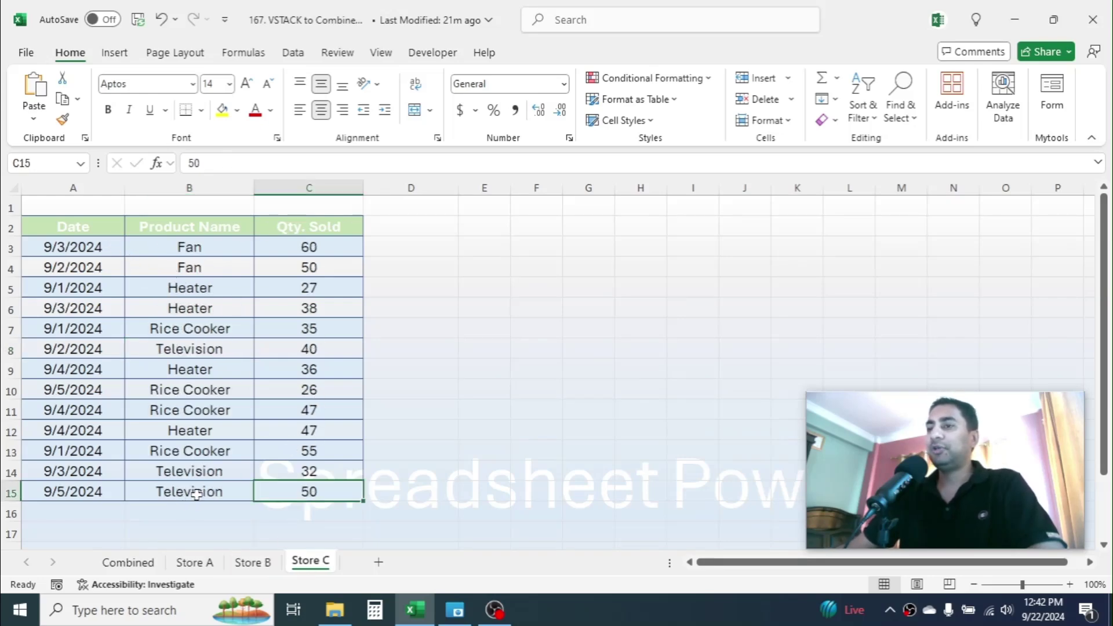
In Combined!E2, build =VSTACK('Store A'!A3:C15,'Store B'!A3:C15,'Store C'!A3:C15 as three separate arrays.
left_click(137, 567)
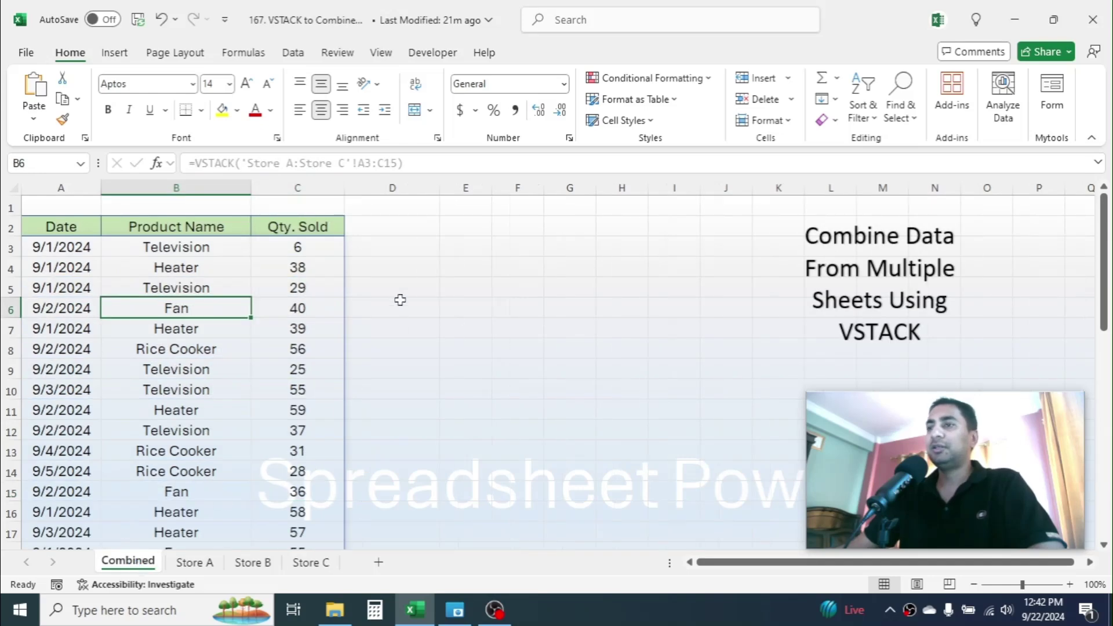
left_click(454, 229)
type("=")
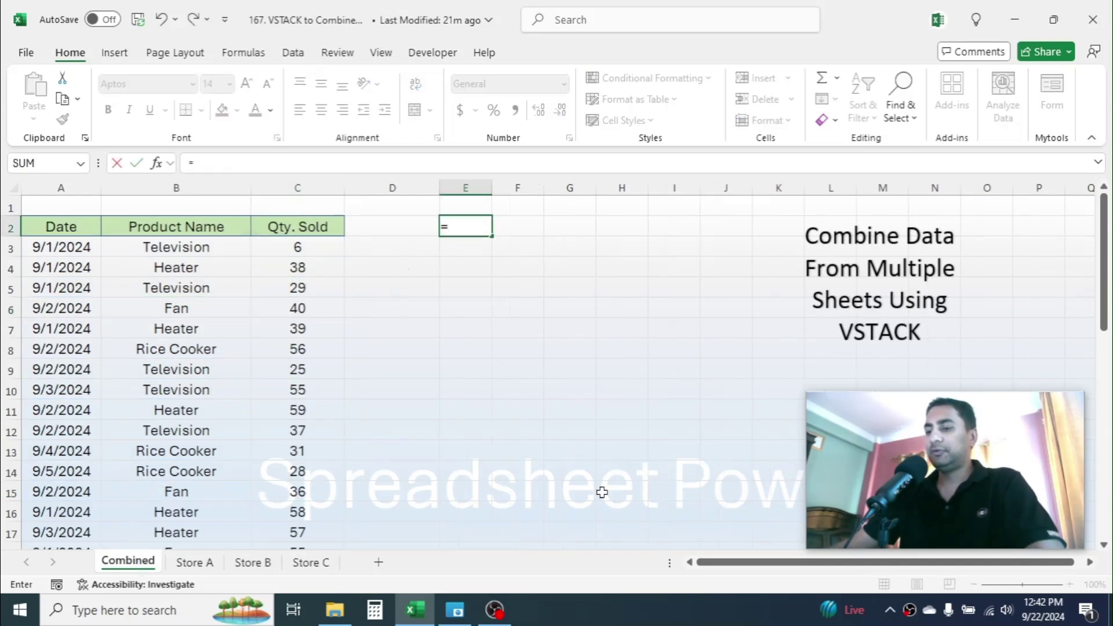
type("VSTA")
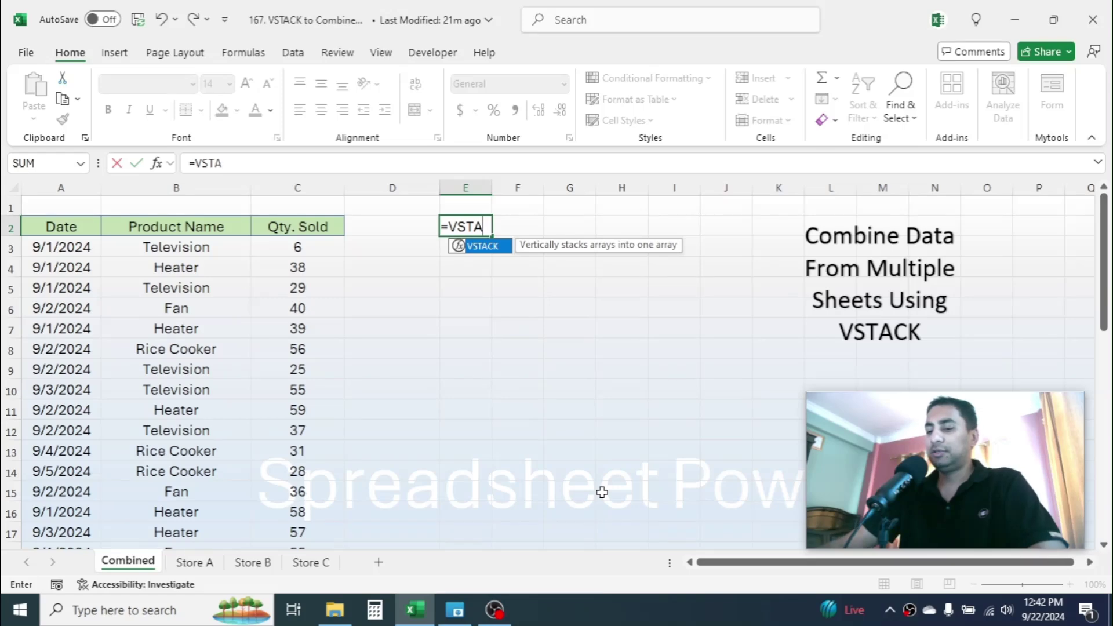
type("CK(")
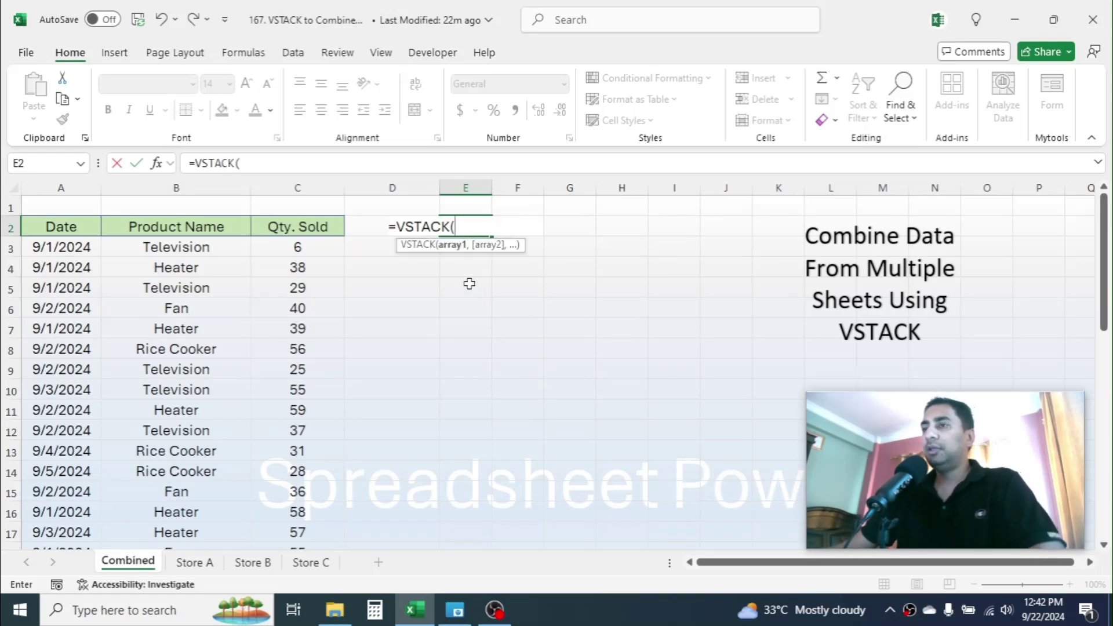
left_click(207, 570)
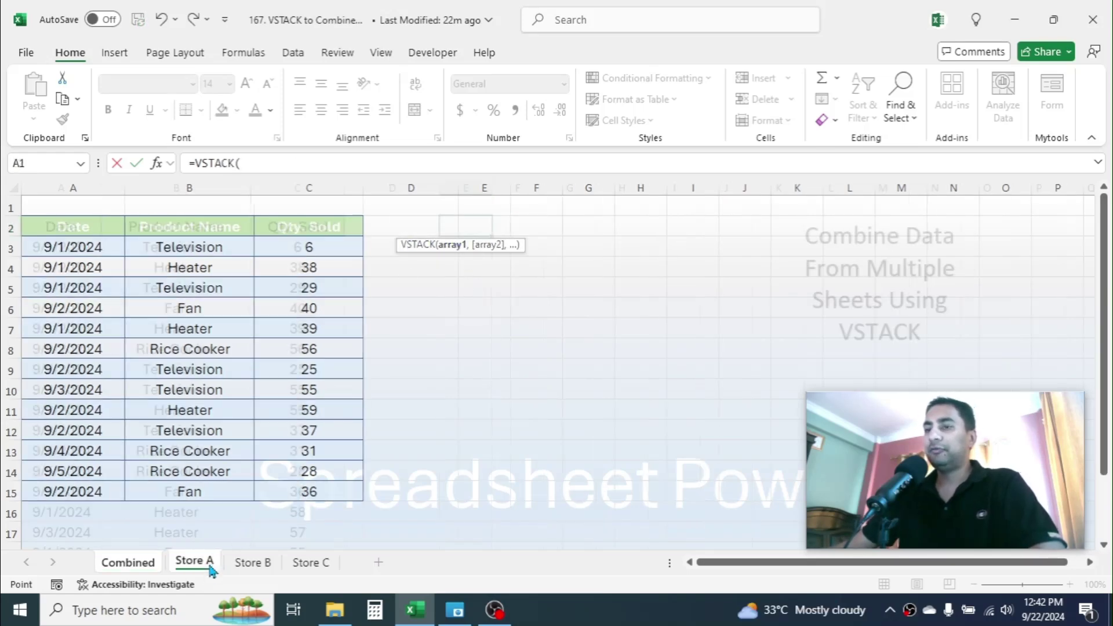
left_click_drag(84, 243, 331, 490)
type(",")
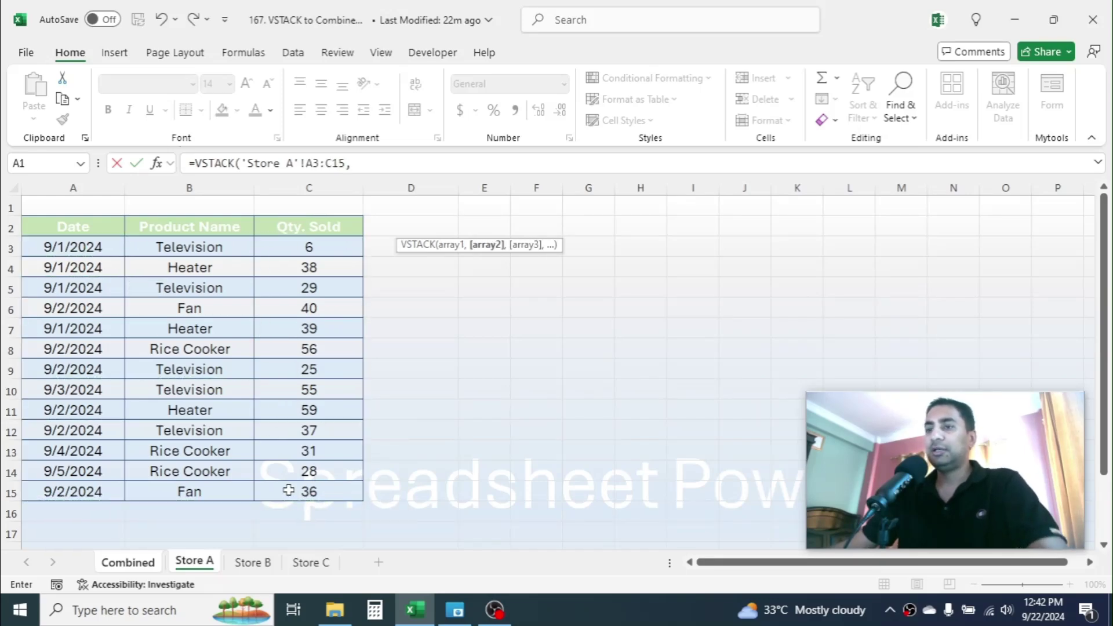
left_click(256, 564)
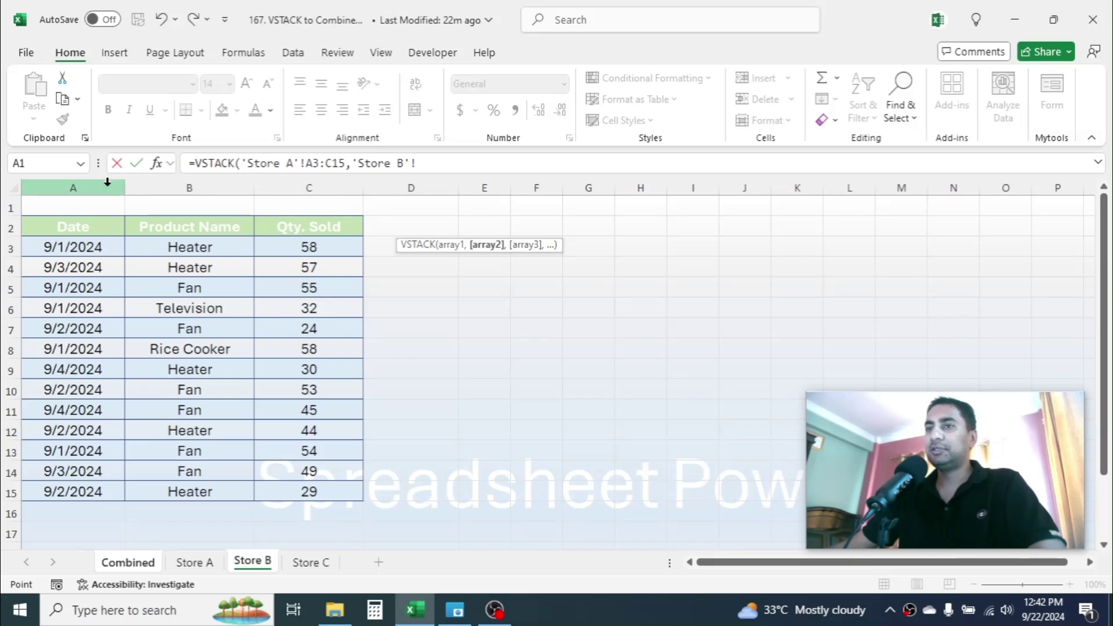
left_click_drag(76, 256, 314, 490)
type(",")
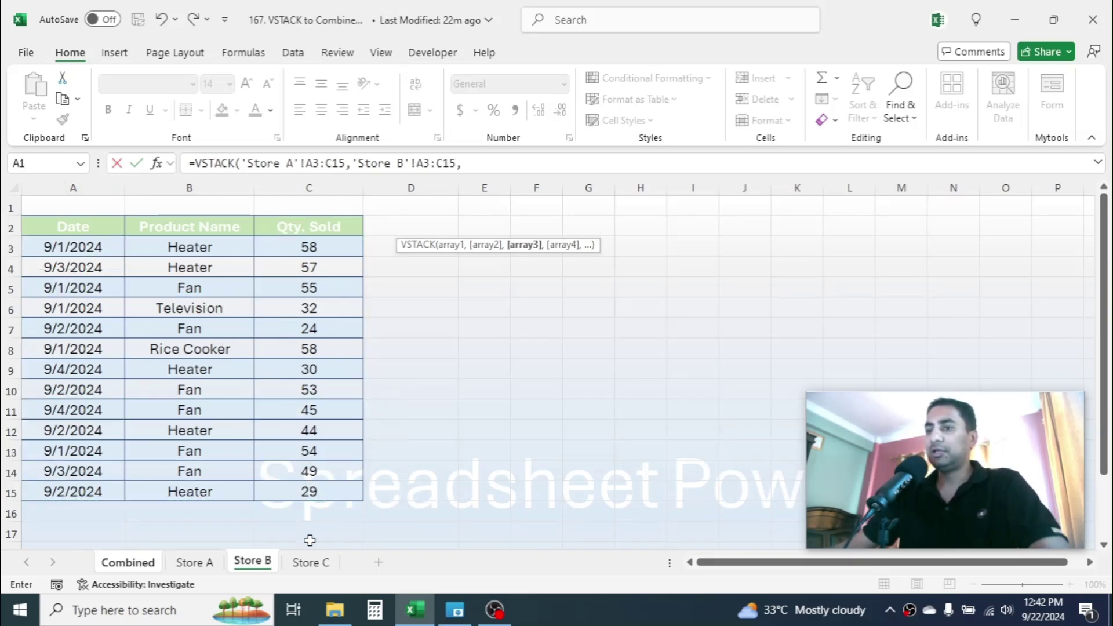
left_click(309, 566)
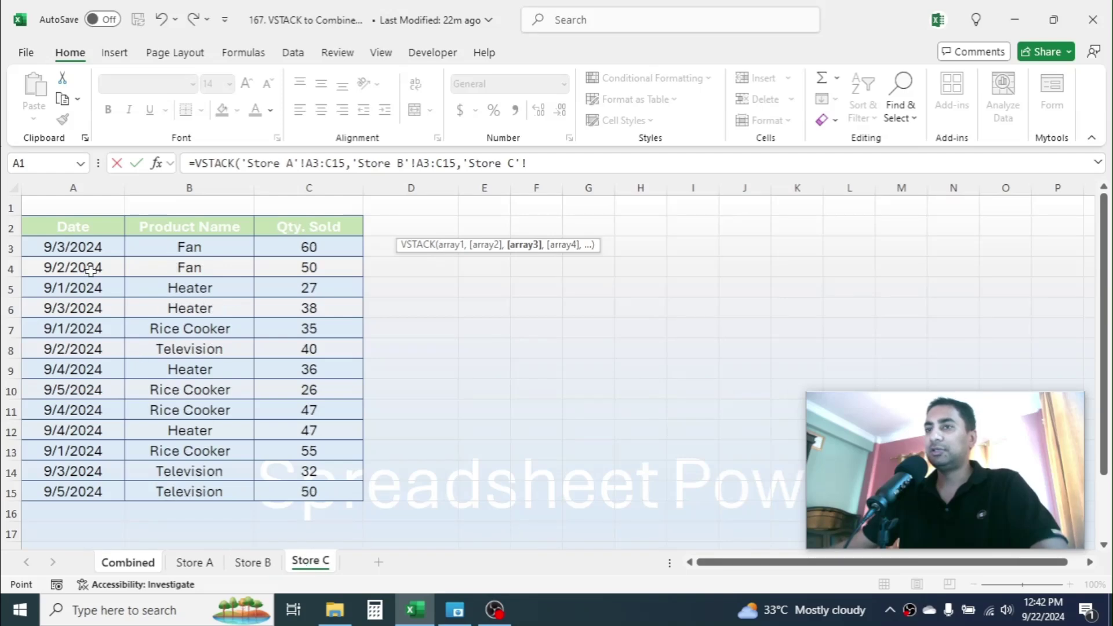
left_click_drag(87, 254, 340, 493)
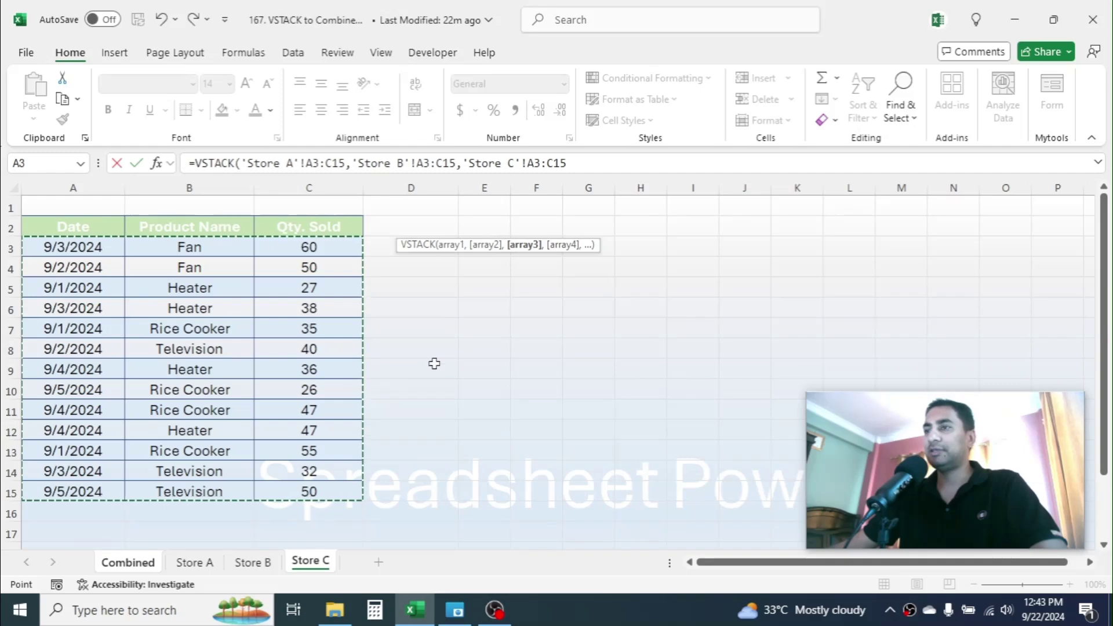
Close and enter the E2 VSTACK formula, then autofit column F so product names show fully.
type(")")
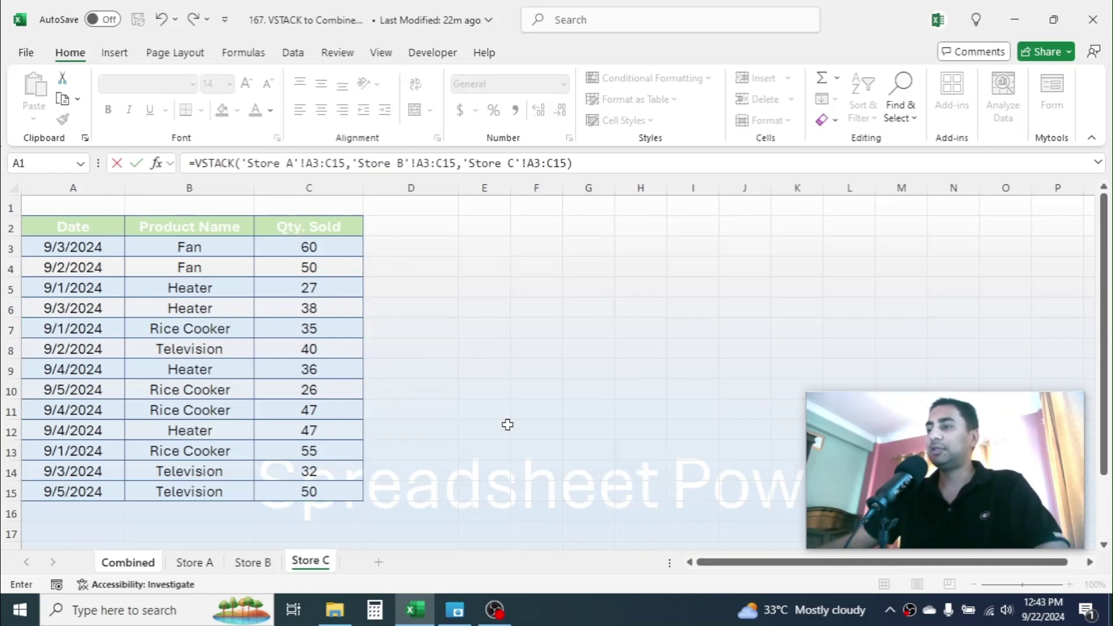
key("Return")
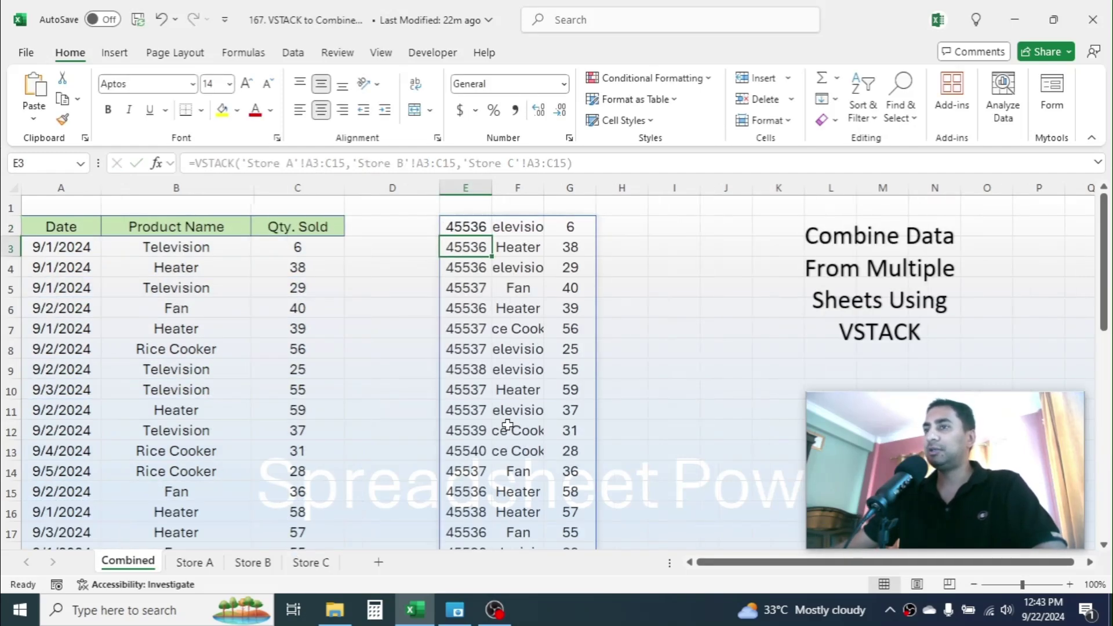
left_click(549, 262)
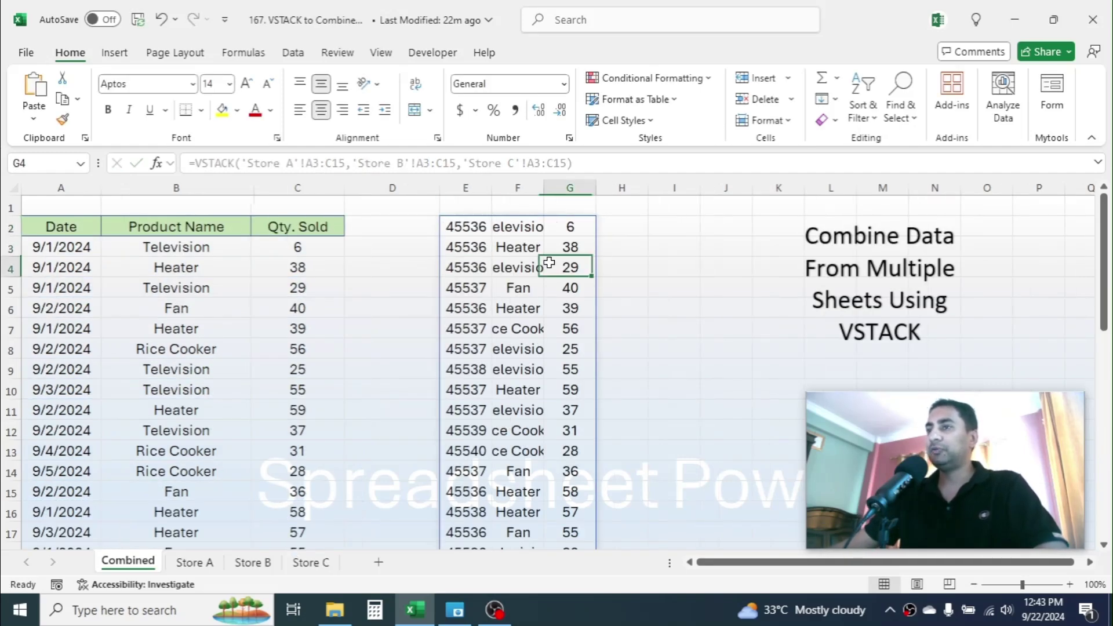
double_click(544, 187)
Format column E as Short Date so serial numbers display as dates like 9/1/2024.
left_click(456, 242)
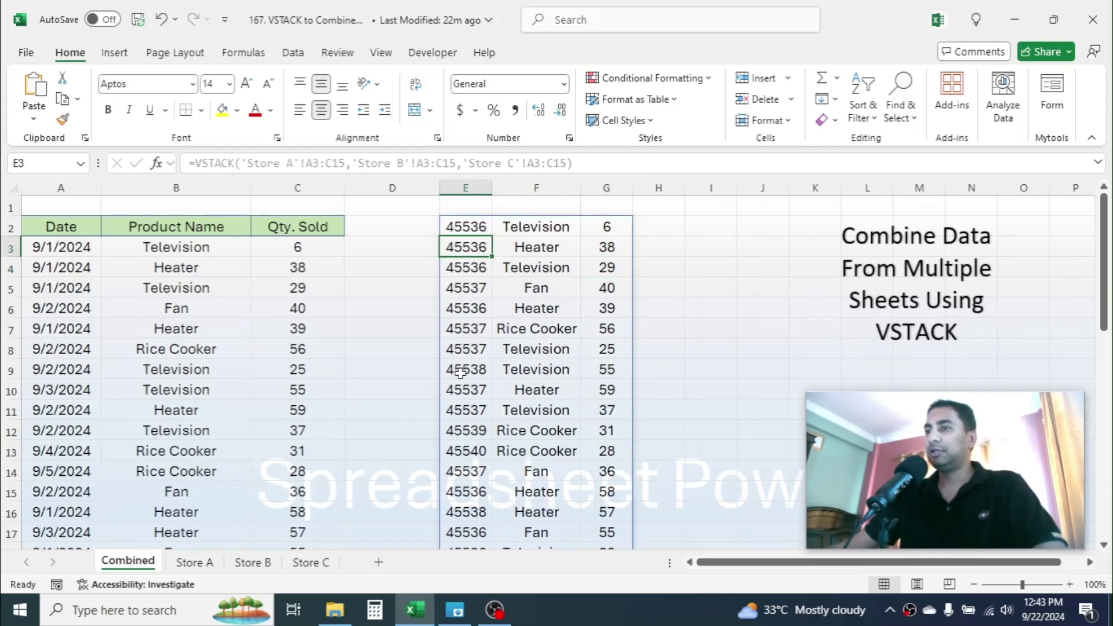
left_click(468, 187)
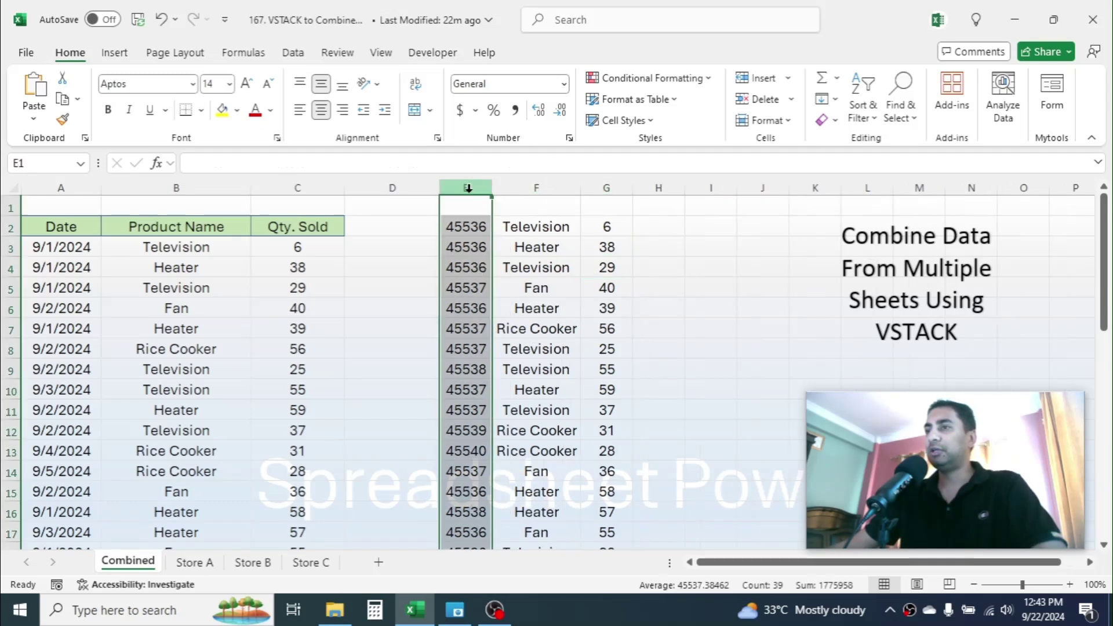
left_click(563, 84)
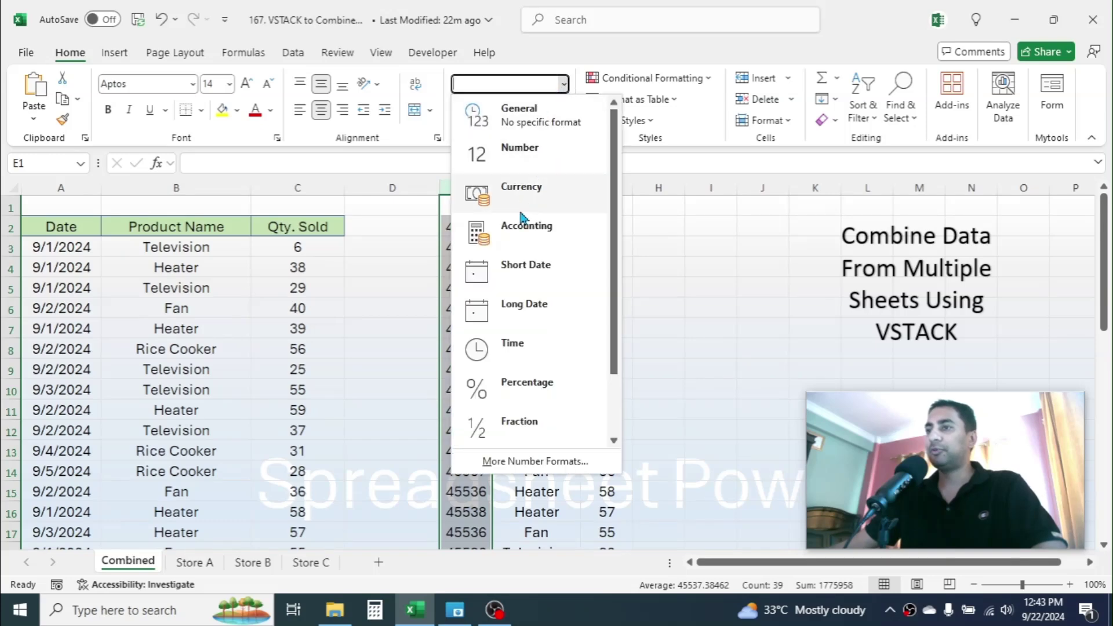
left_click(510, 271)
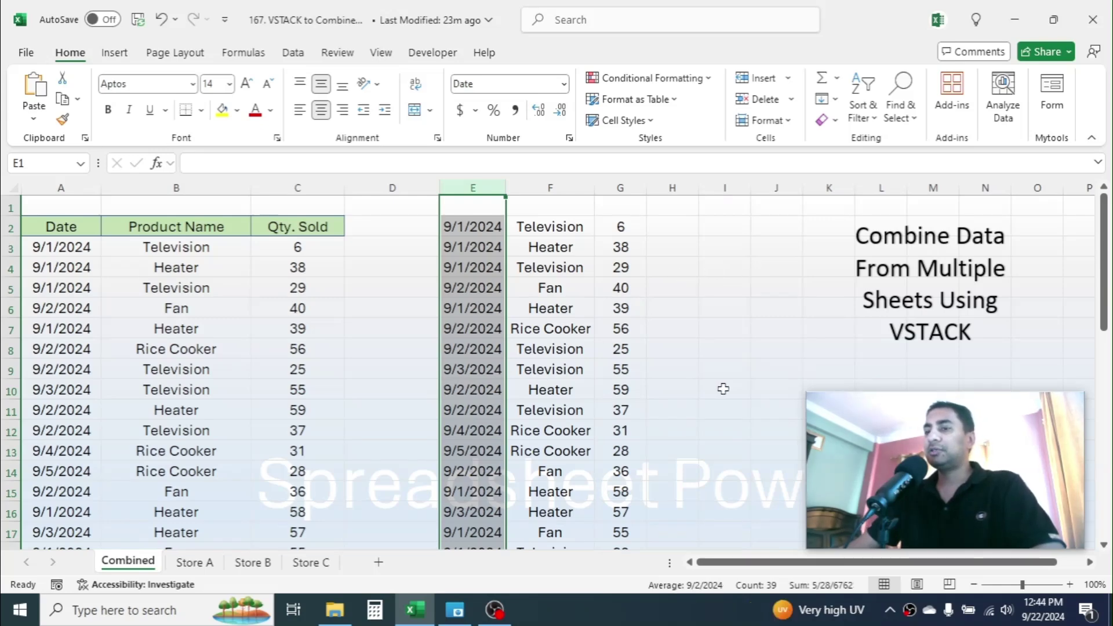
Review the Store A data ending above row 16 and select A2:C15 including headers.
left_click(210, 569)
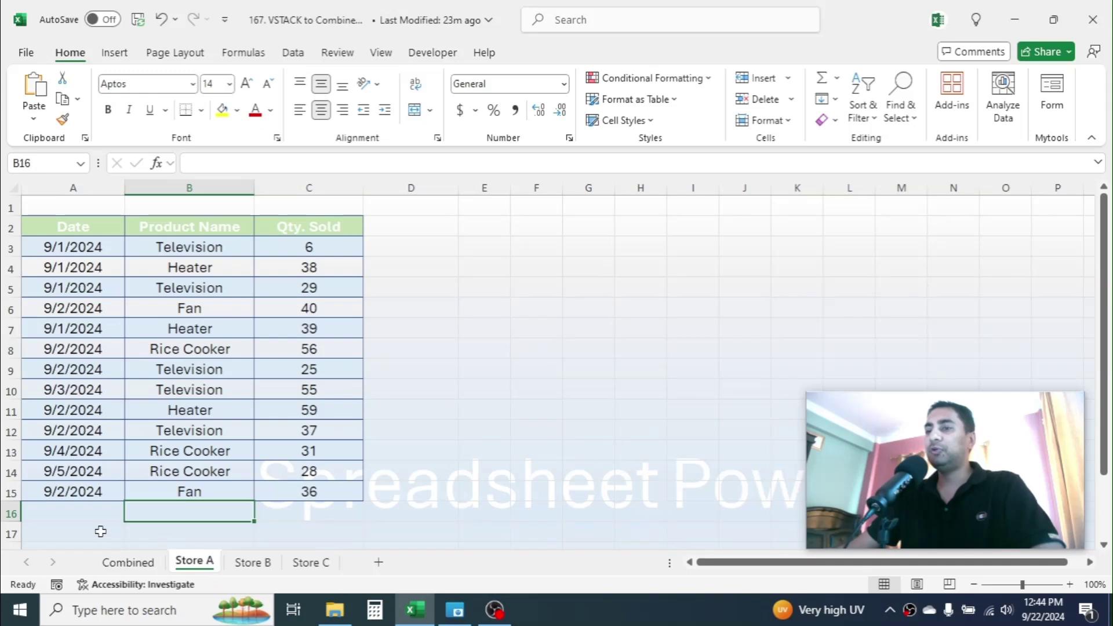
left_click_drag(83, 517, 272, 512)
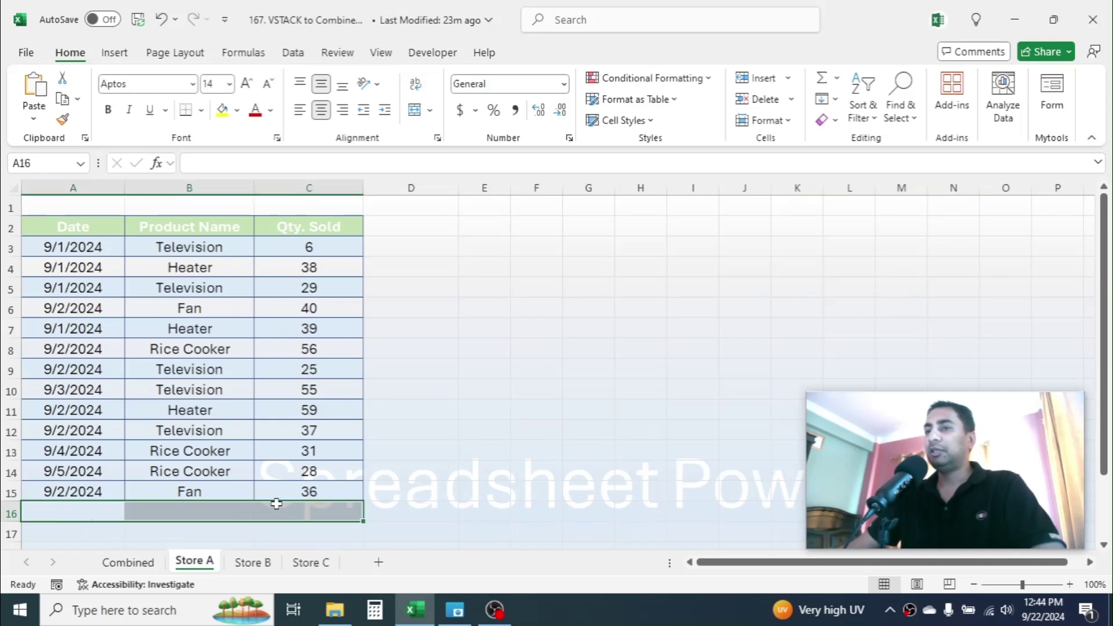
left_click(215, 330)
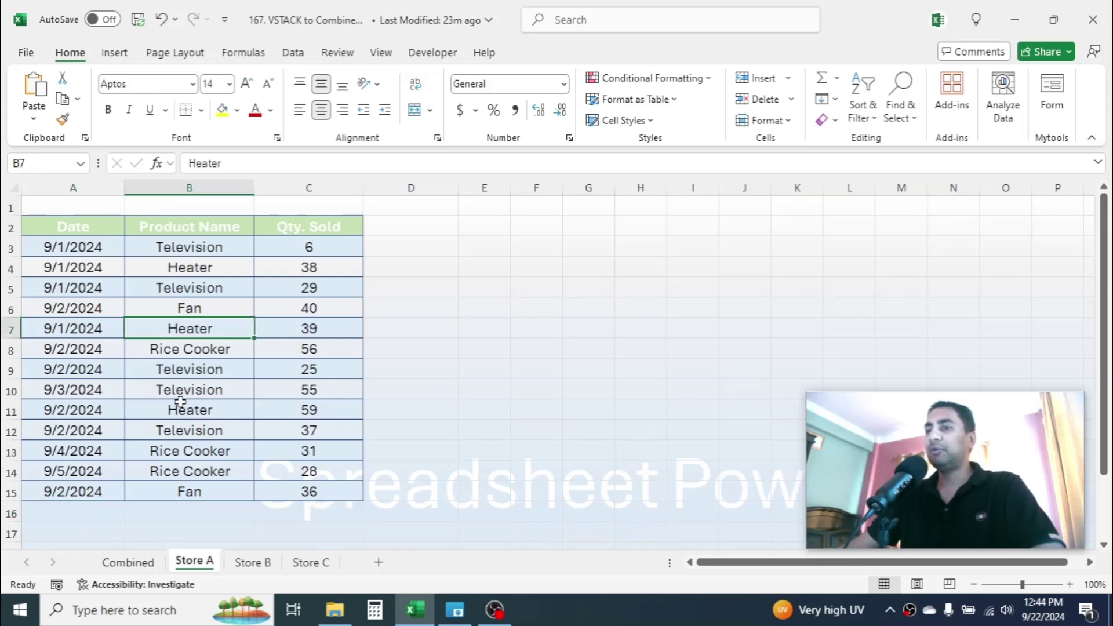
left_click(126, 562)
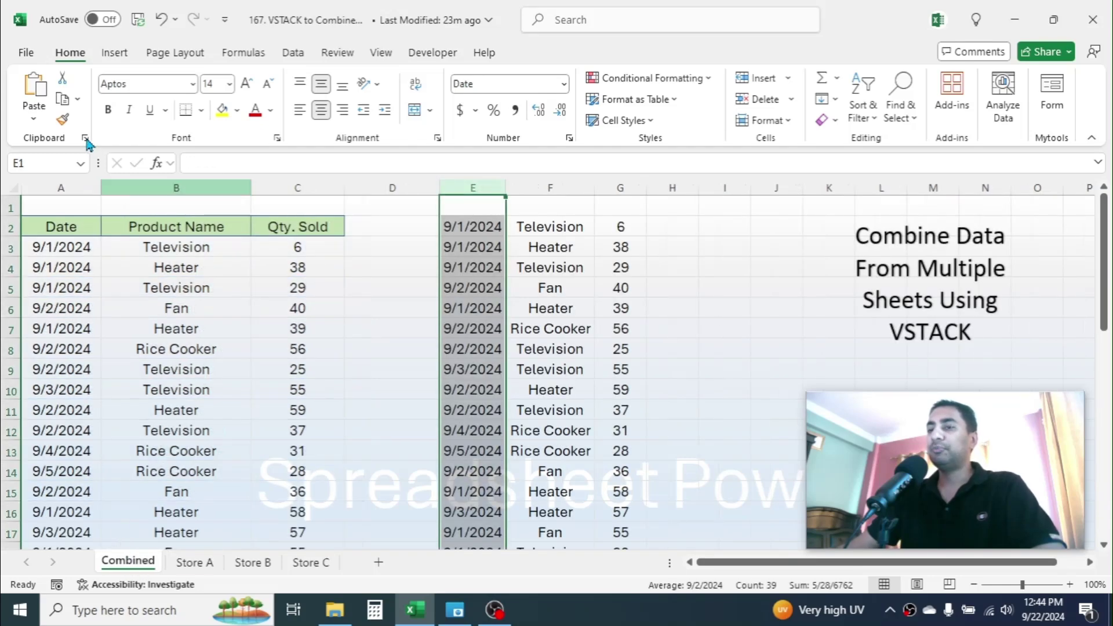
left_click(195, 562)
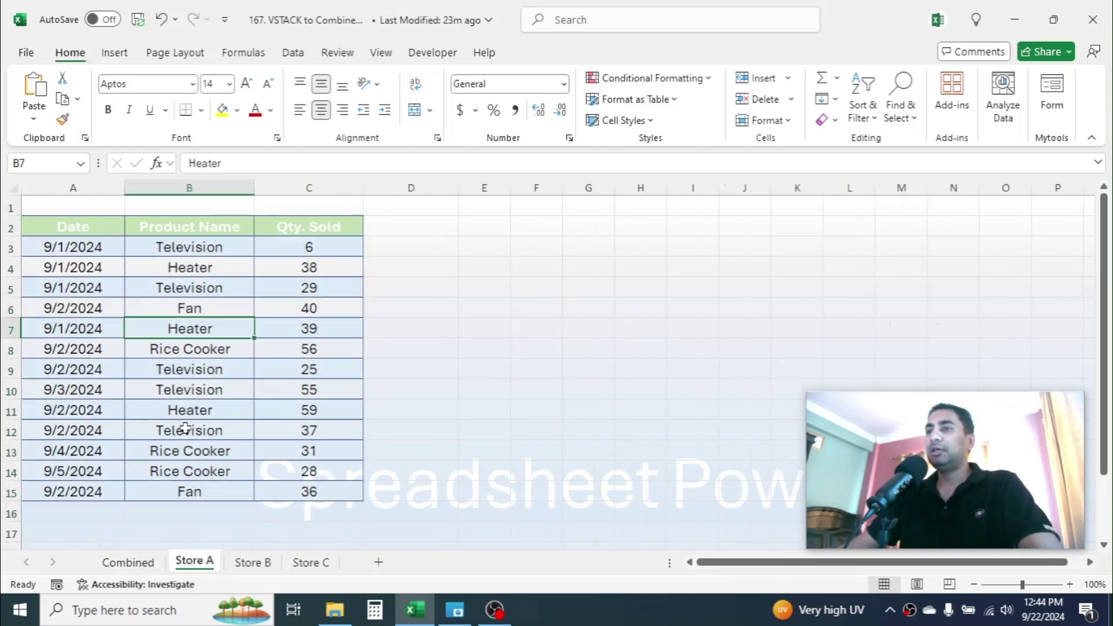
left_click_drag(85, 221, 301, 493)
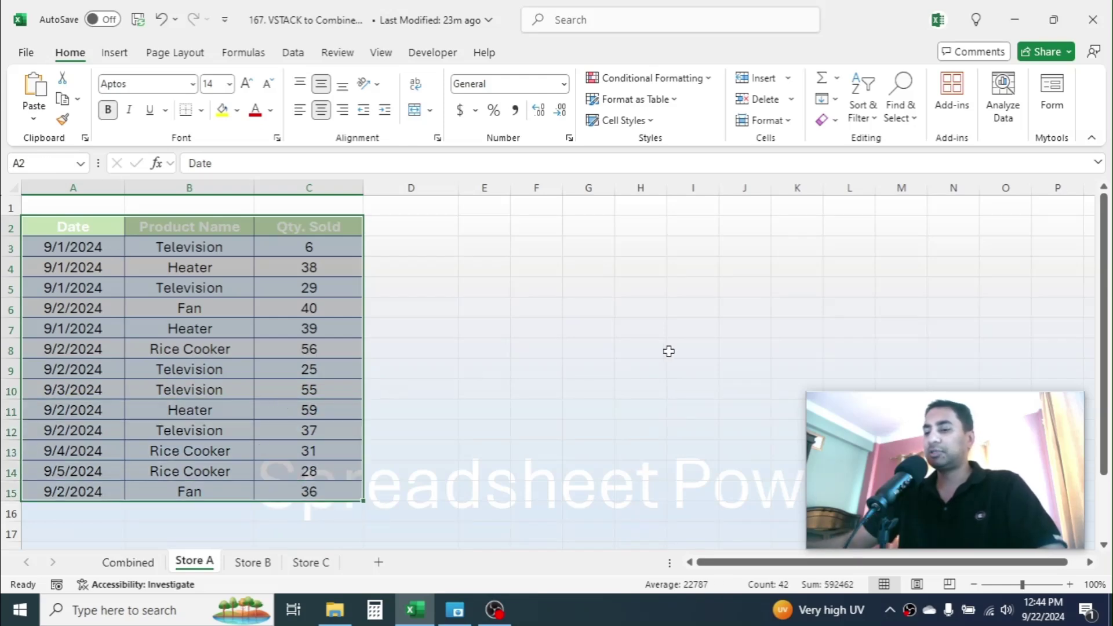
Convert Store A's A2:C15 into a table with headers and name it storea.
key("ctrl+t")
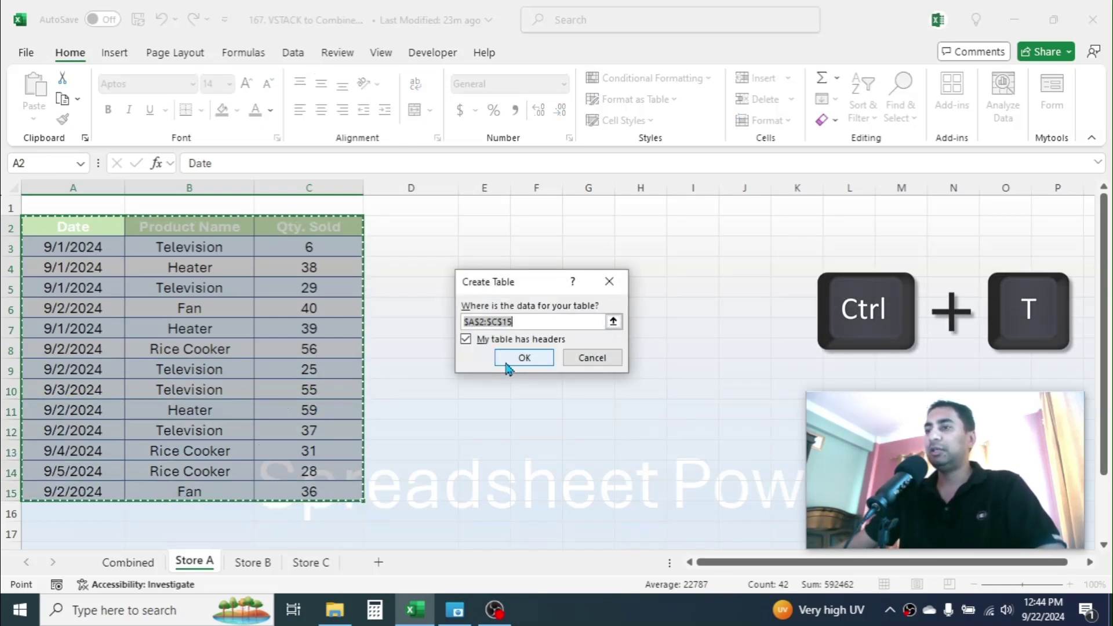
left_click(523, 357)
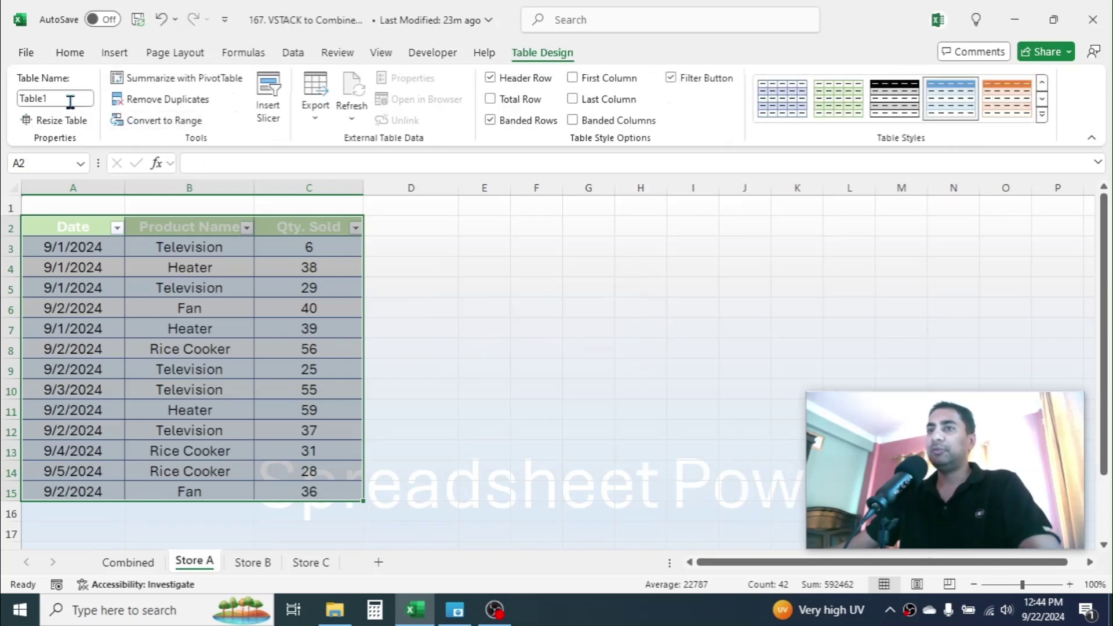
left_click(70, 100)
type("store")
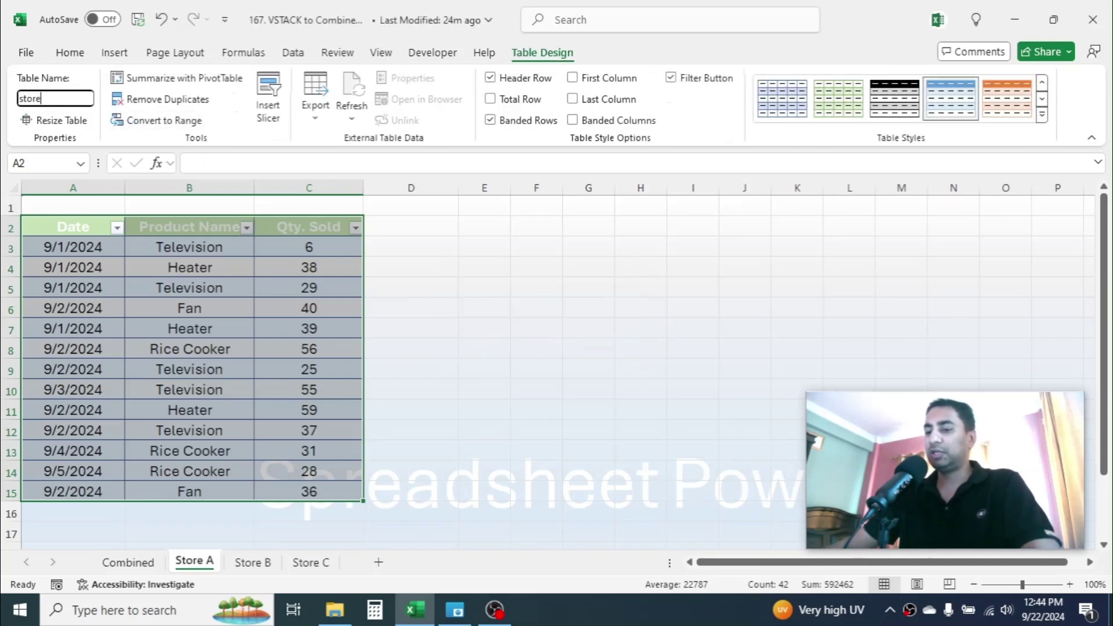
type("a")
key("Return")
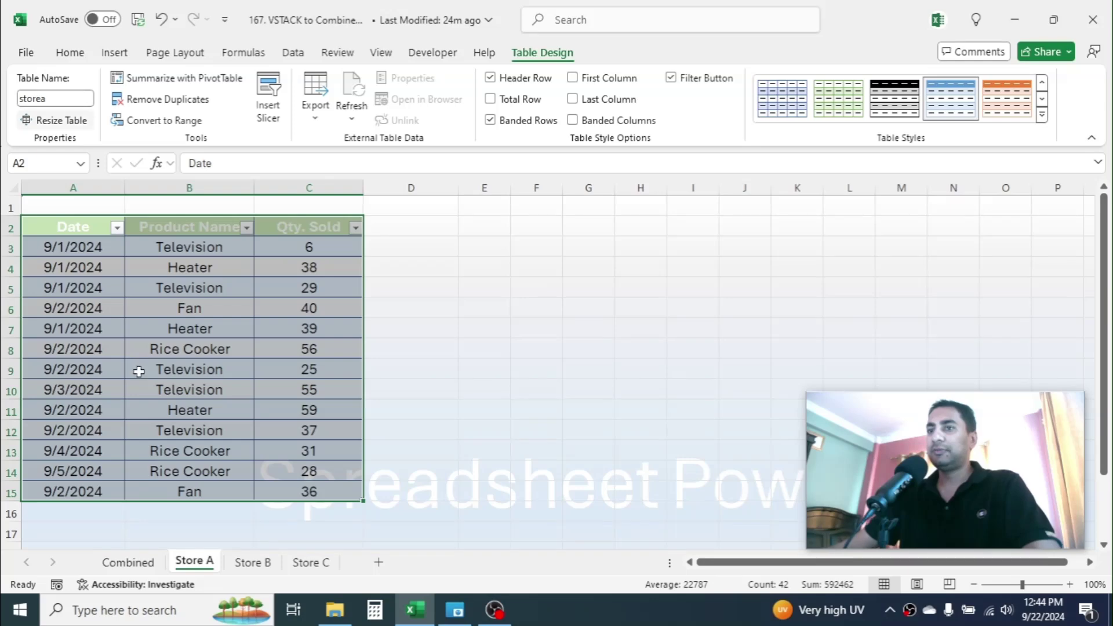
Select Store B's A2:C15, make it a table with headers, and name it storeb.
left_click(252, 562)
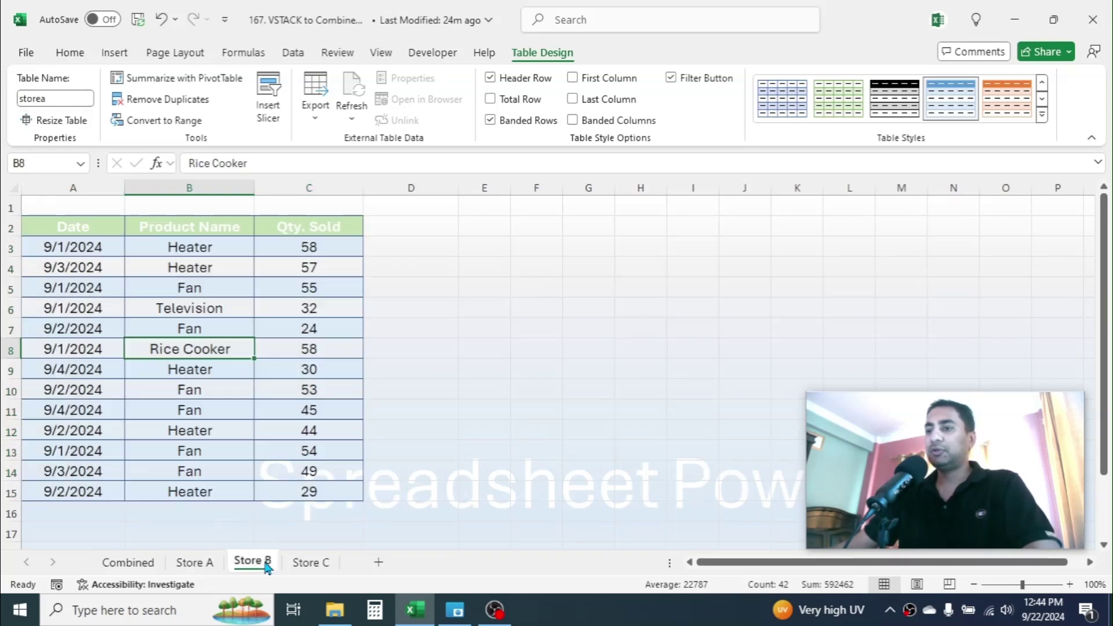
left_click(85, 226)
left_click_drag(84, 226, 322, 490)
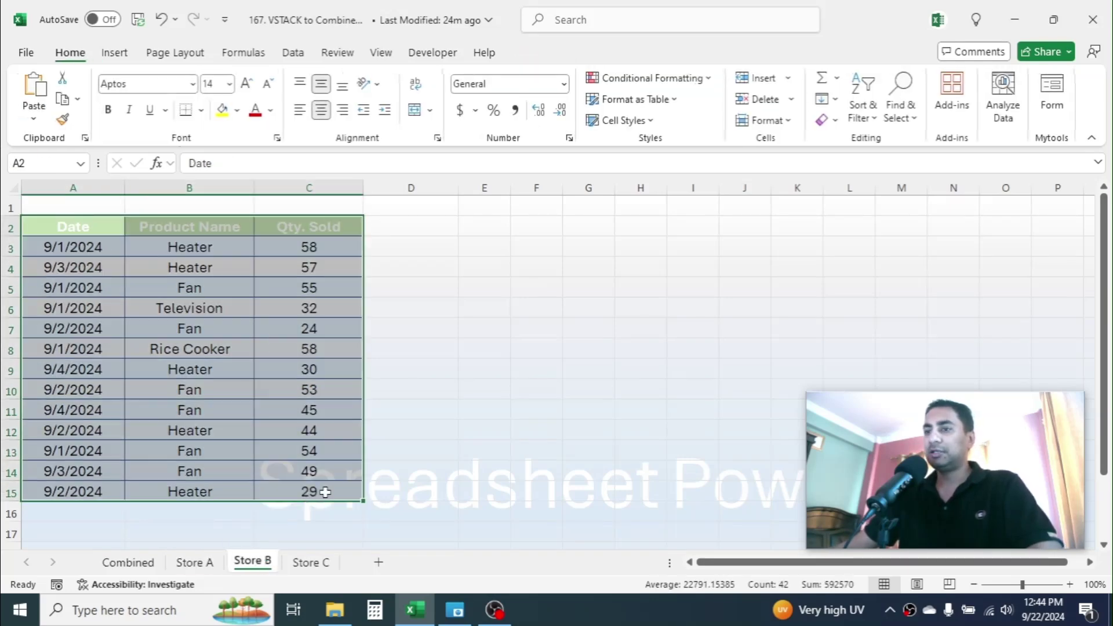
key("ctrl+t")
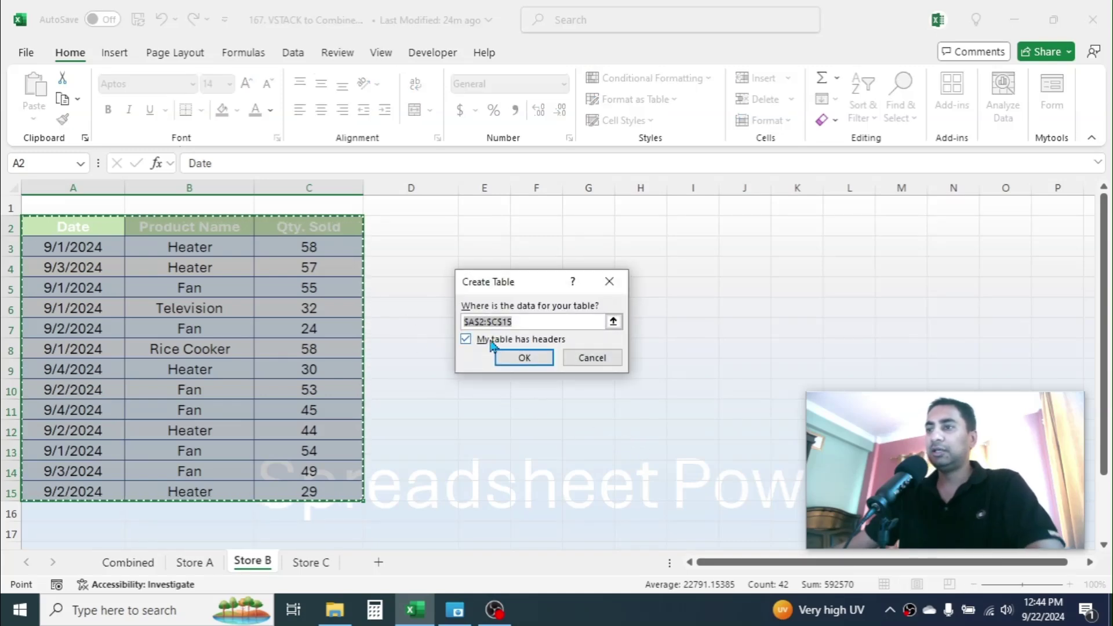
left_click(506, 354)
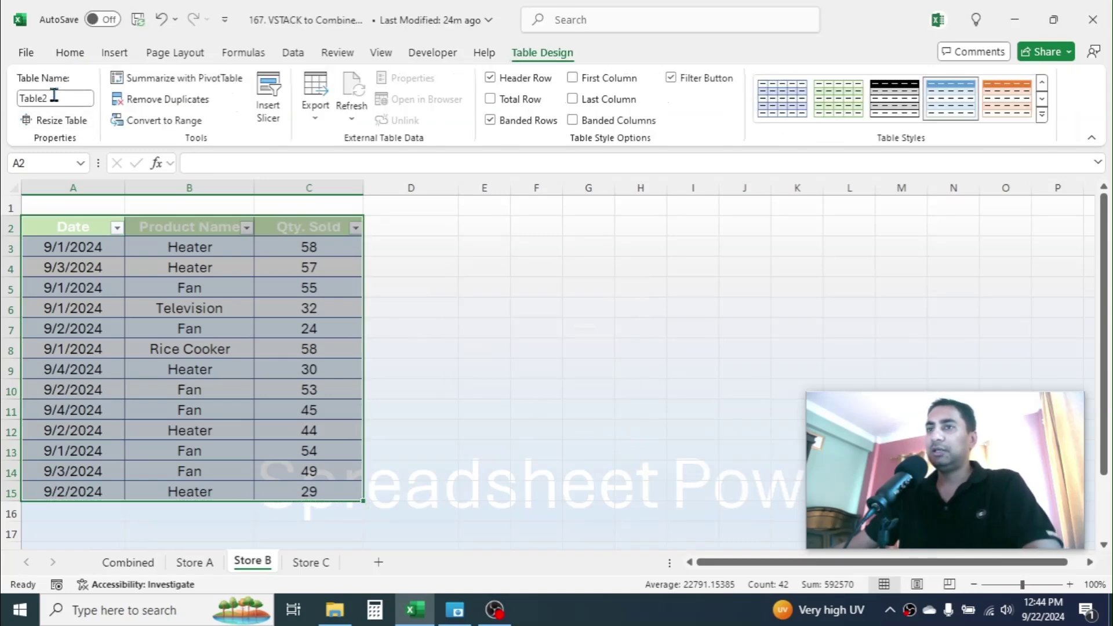
left_click(54, 97)
type("storeb")
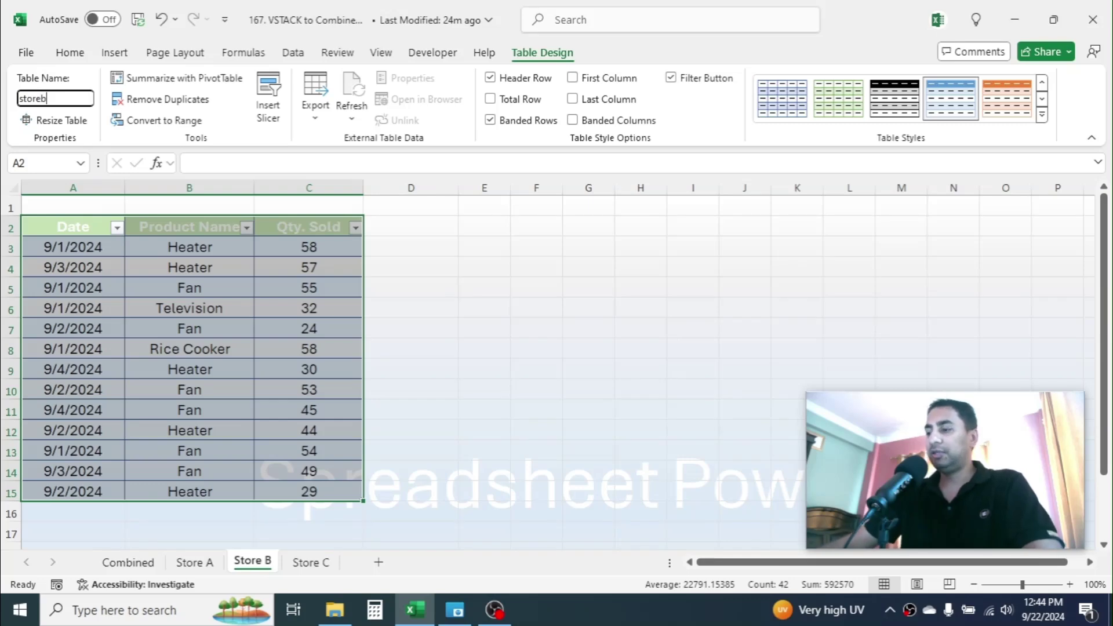
key("Return")
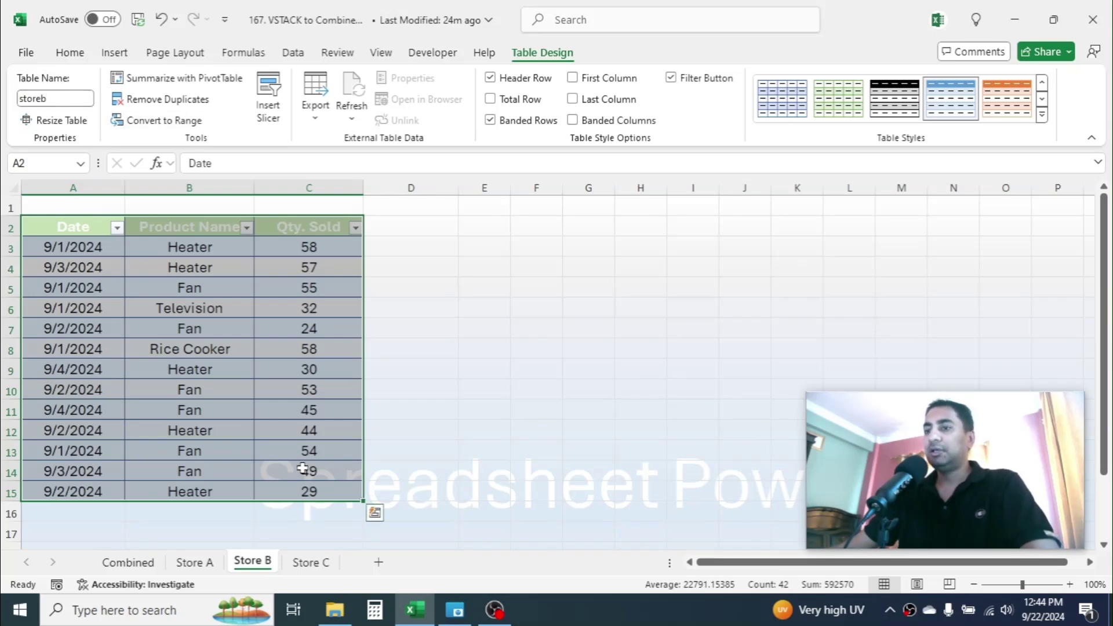
Select Store C's A2:C15, make it a table with headers, and name it storec.
left_click(317, 570)
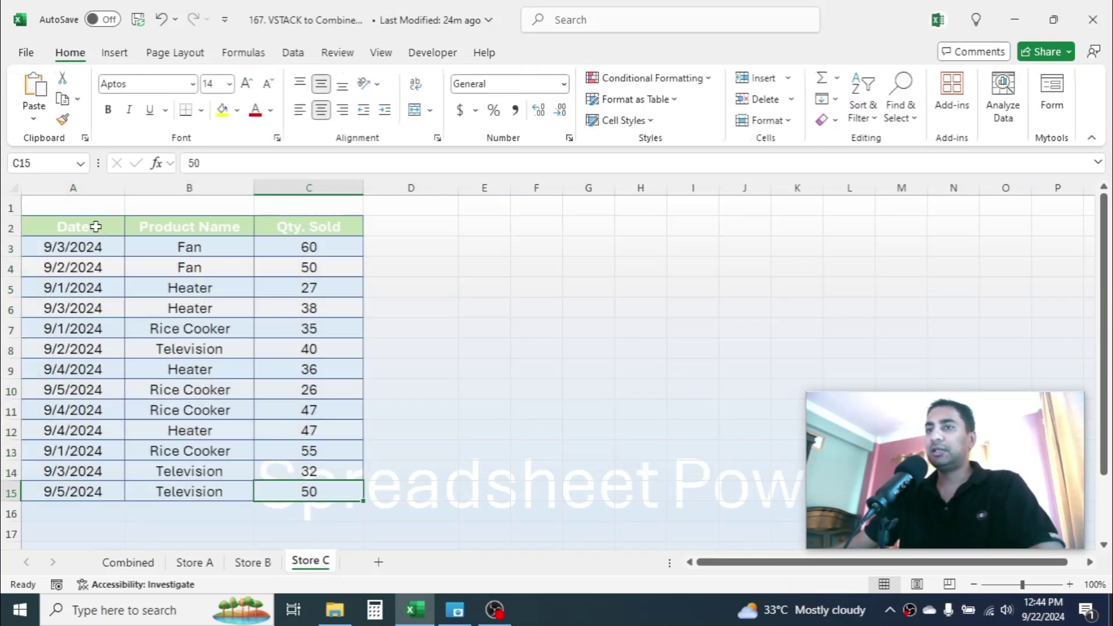
left_click_drag(95, 227, 351, 488)
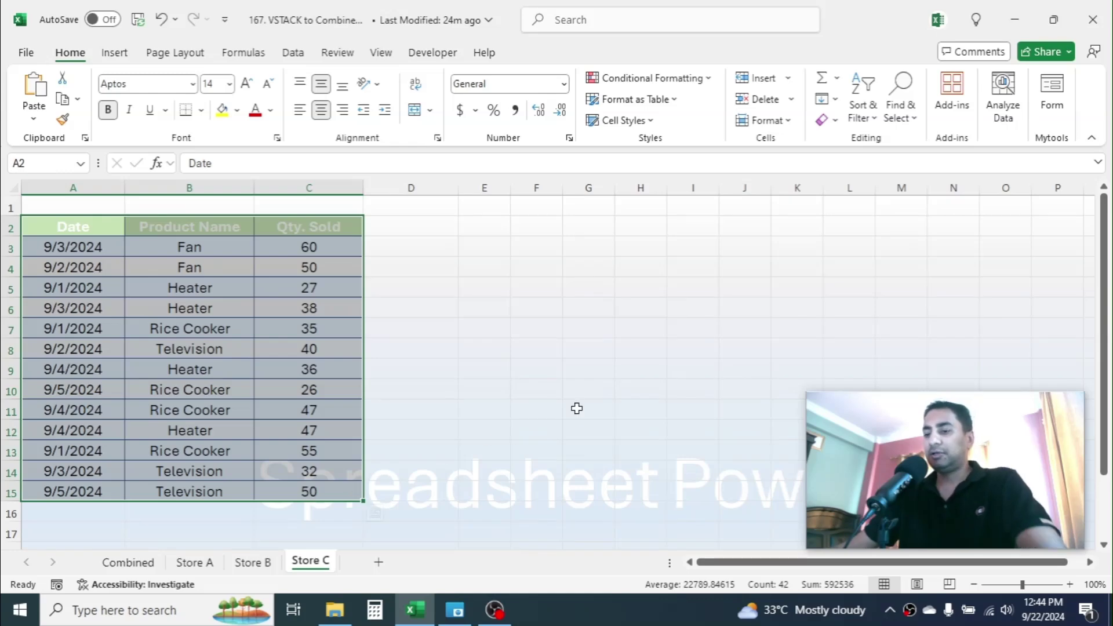
key("ctrl+t")
left_click(530, 356)
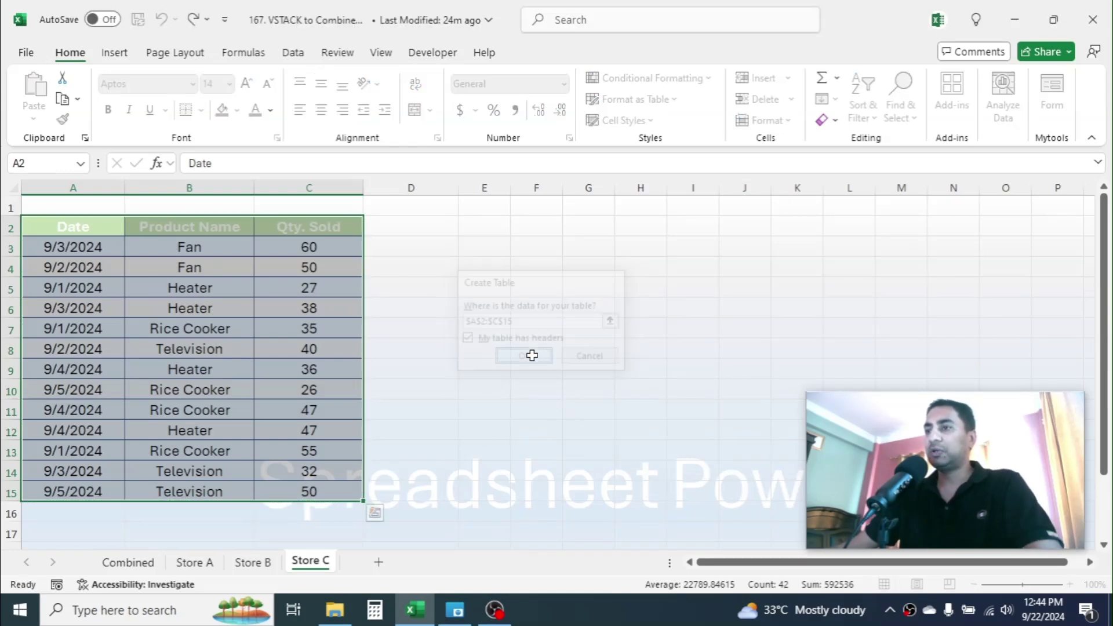
left_click(61, 97)
type("st")
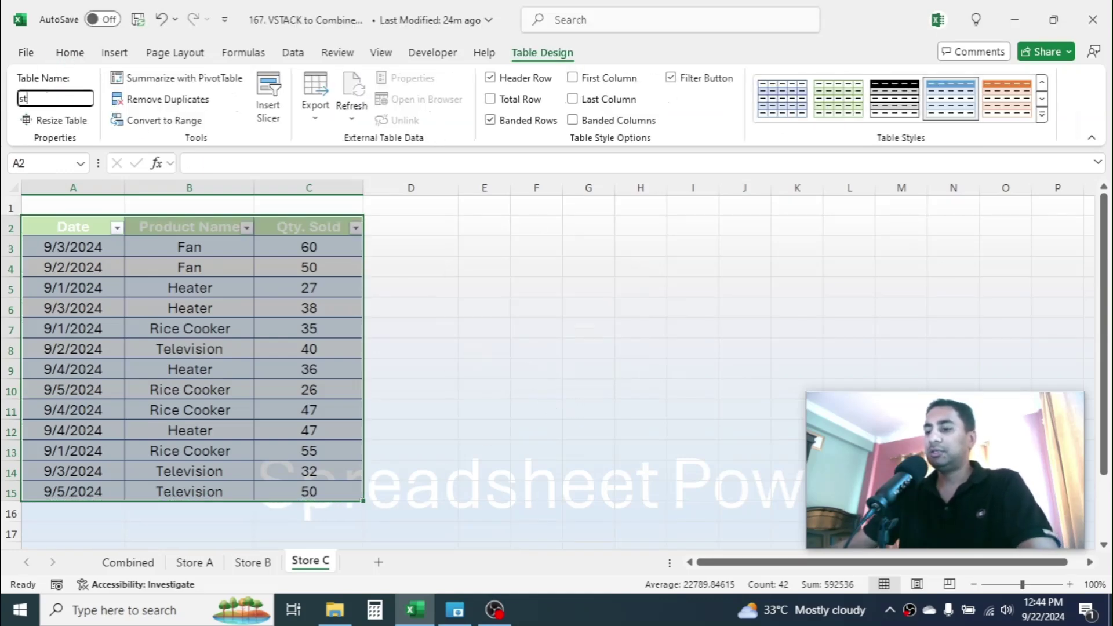
type("orev")
key("BackSpace")
type("c")
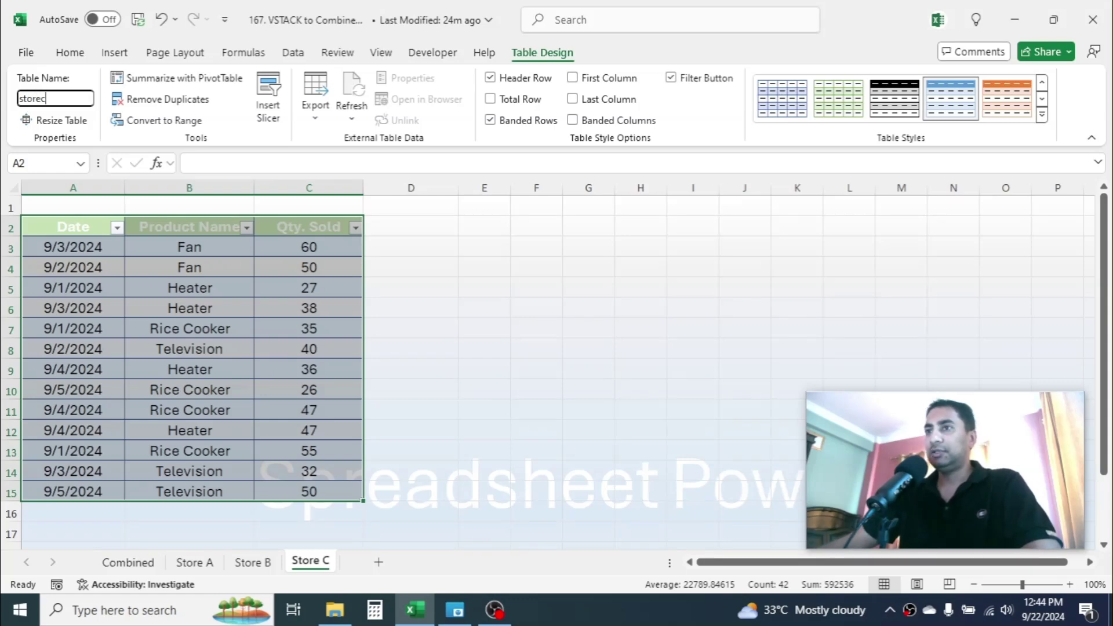
key("Return")
key("ctrl+Down")
key("Down")
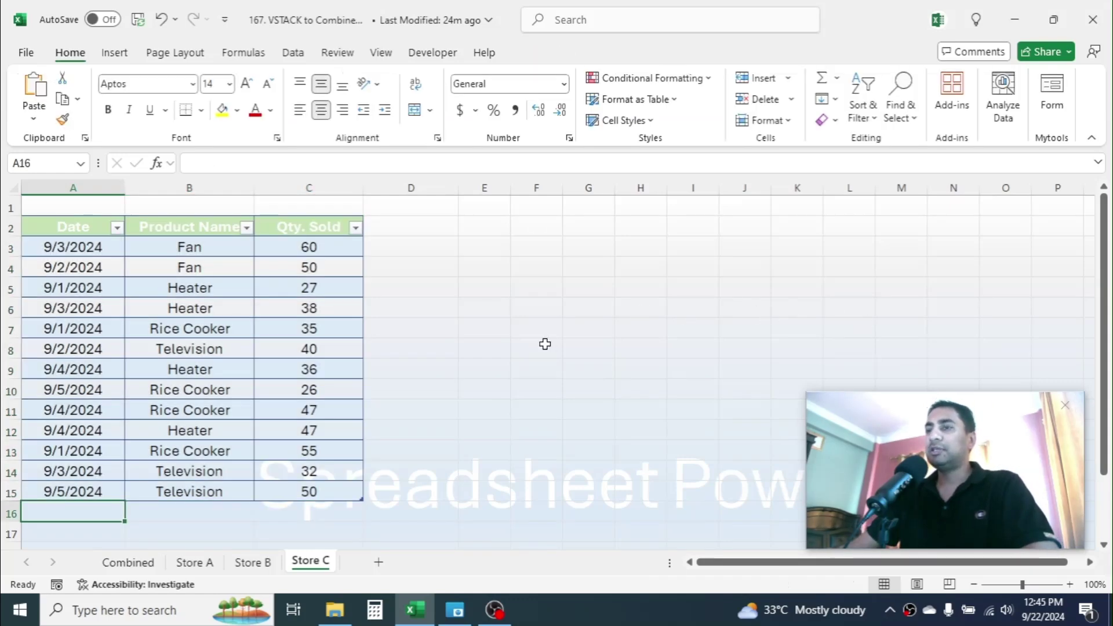
In Combined!I2, type =VSTACK(storea,storeb,storec using the table-name autocomplete list.
left_click(137, 564)
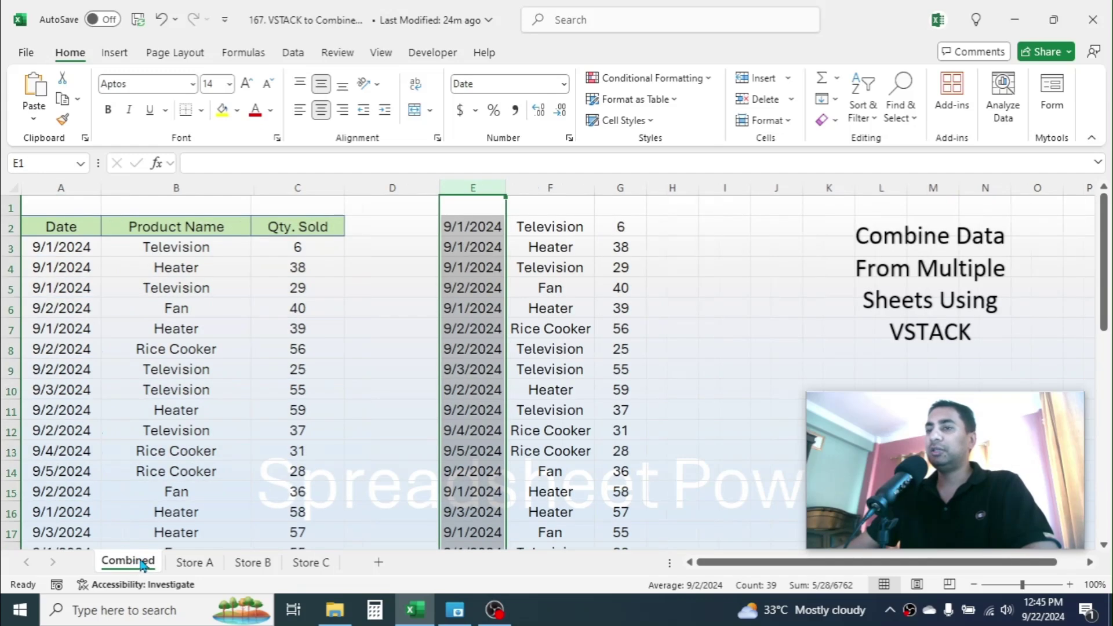
left_click(707, 226)
type("=")
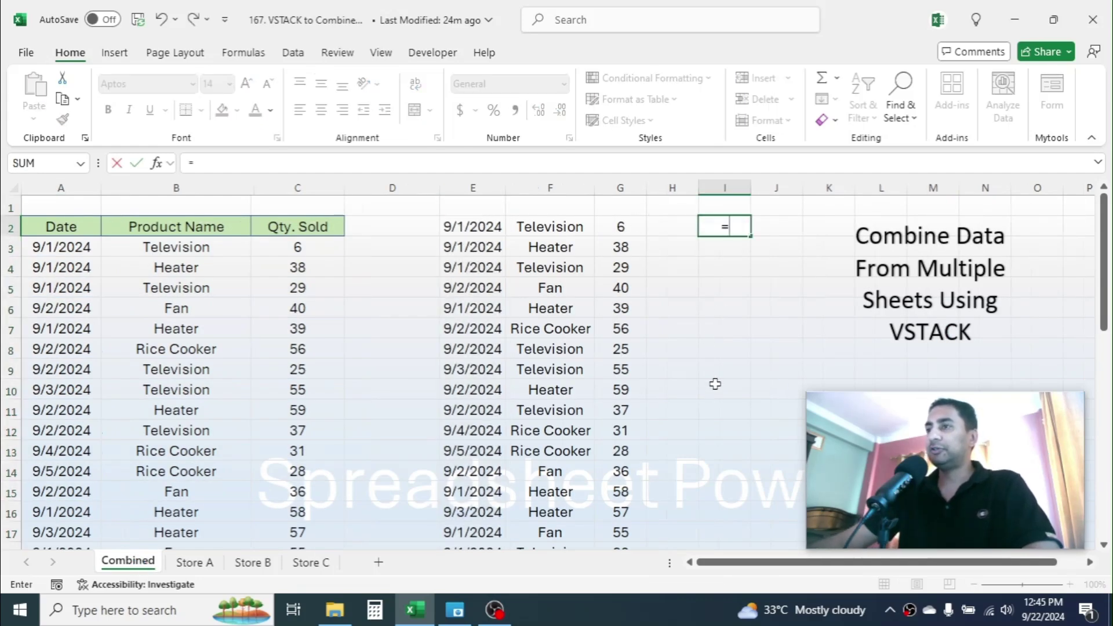
type("VST")
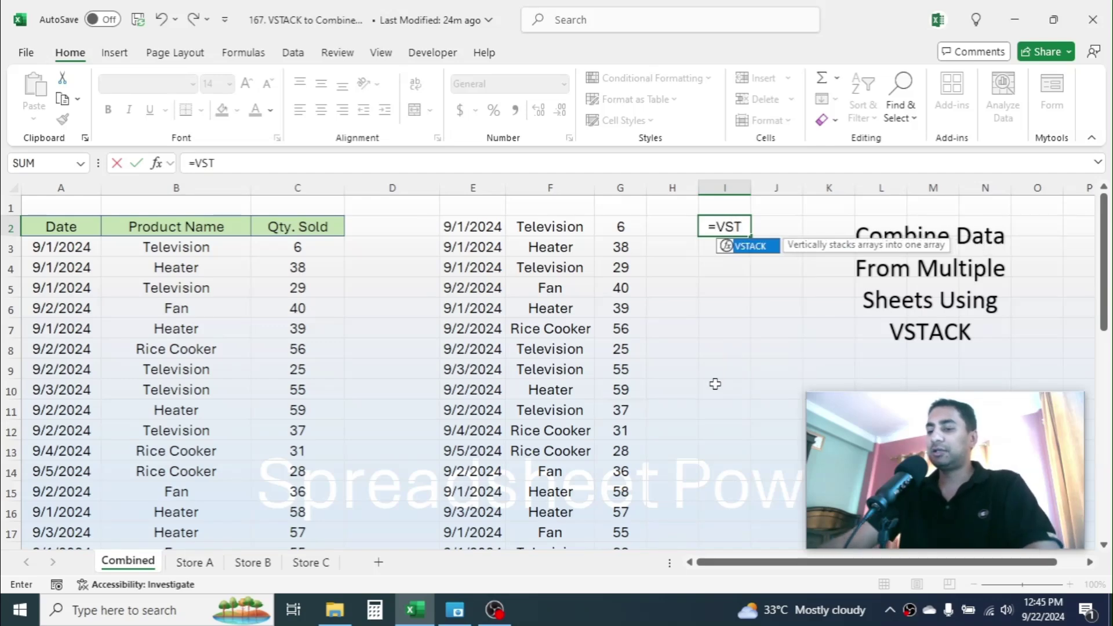
type("ACK(")
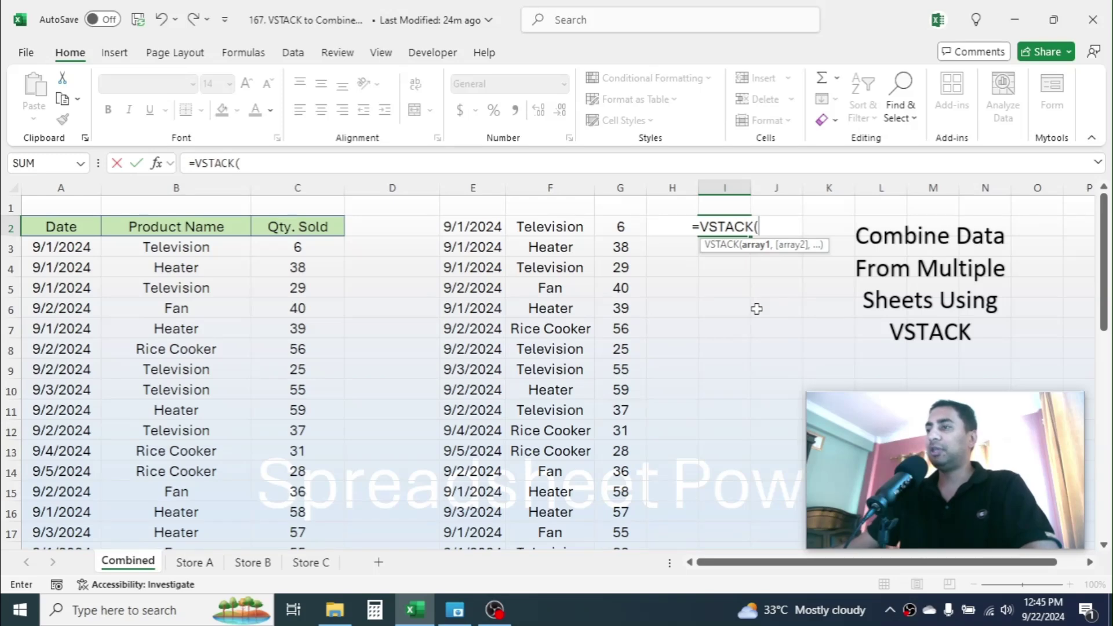
type("store")
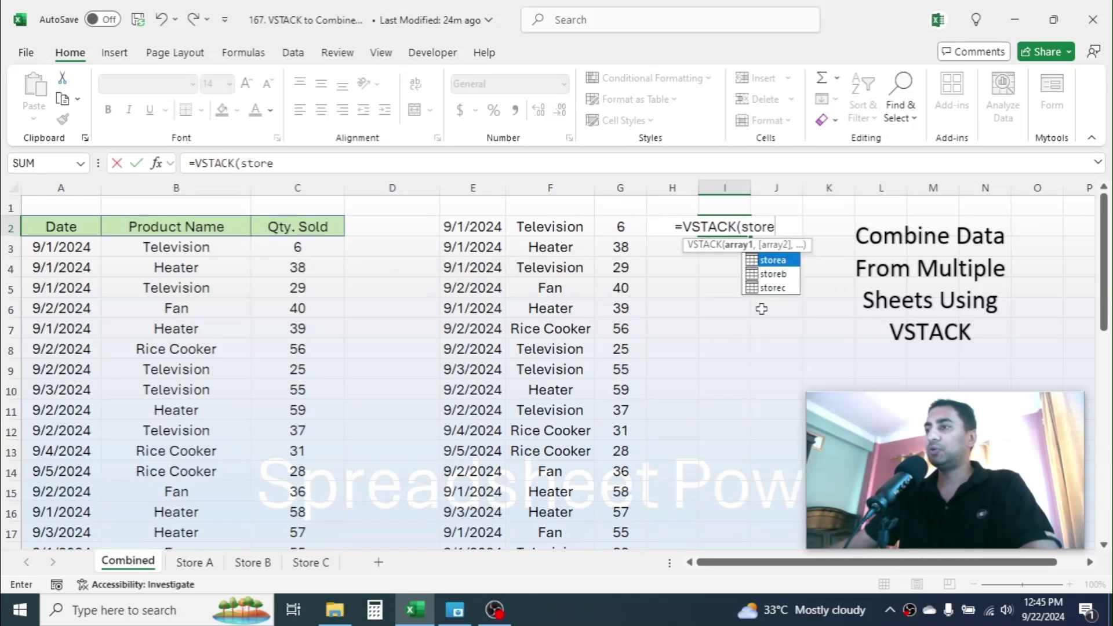
double_click(758, 264)
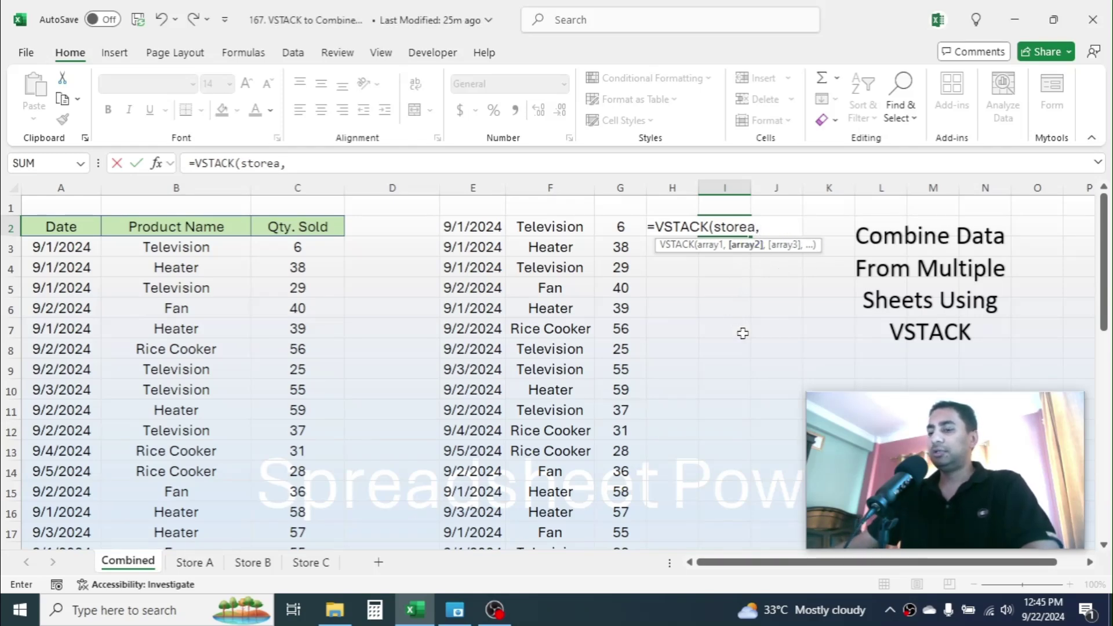
type("sto")
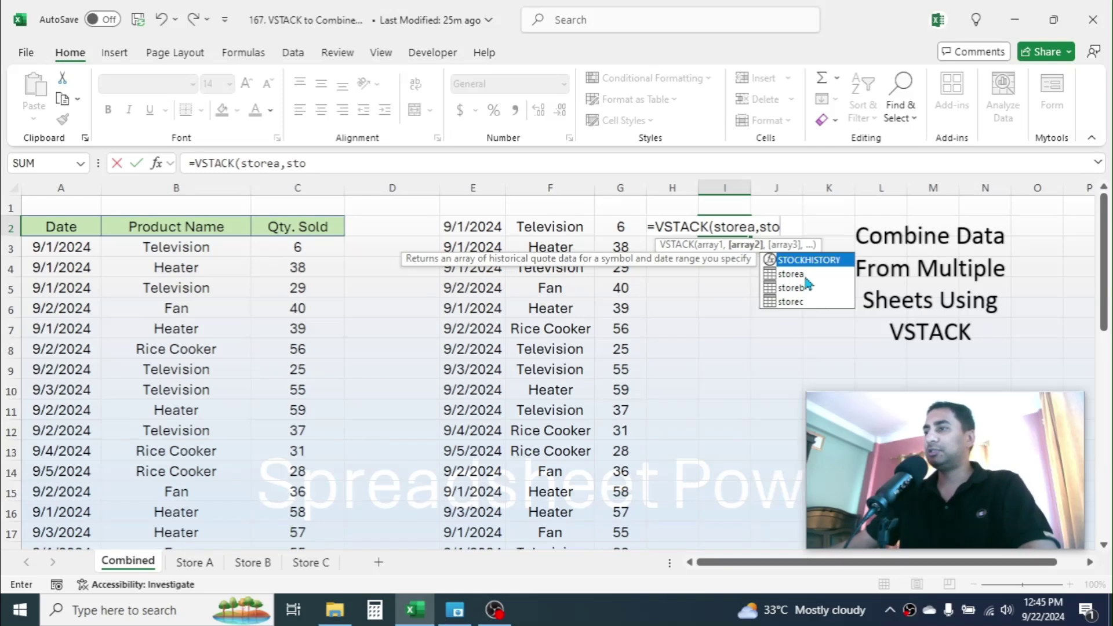
double_click(789, 290)
type(",")
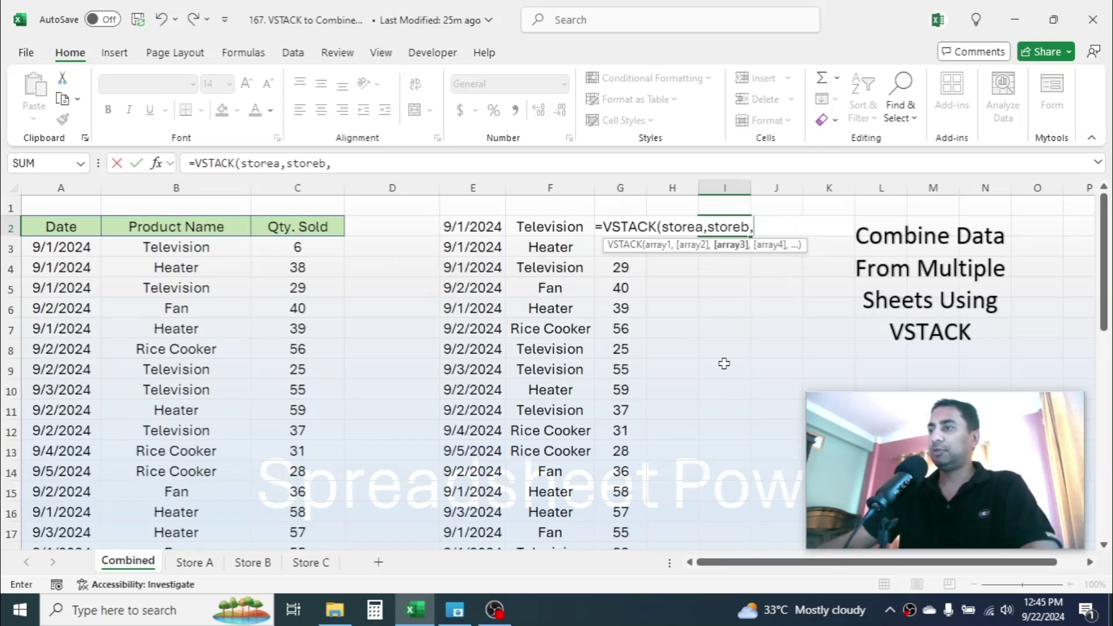
type("sto")
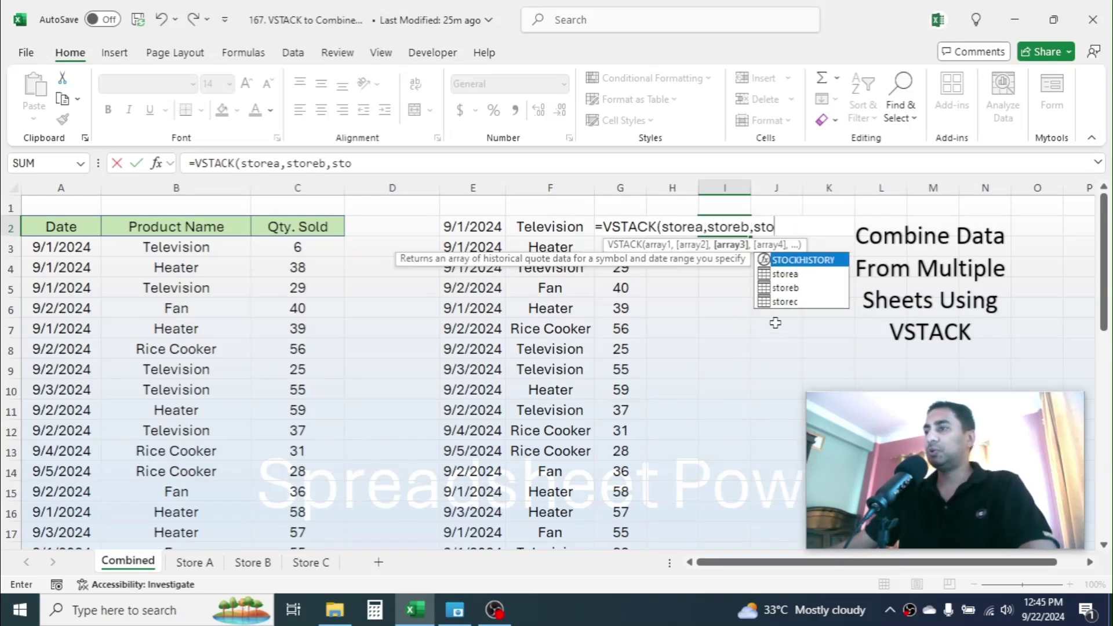
double_click(789, 303)
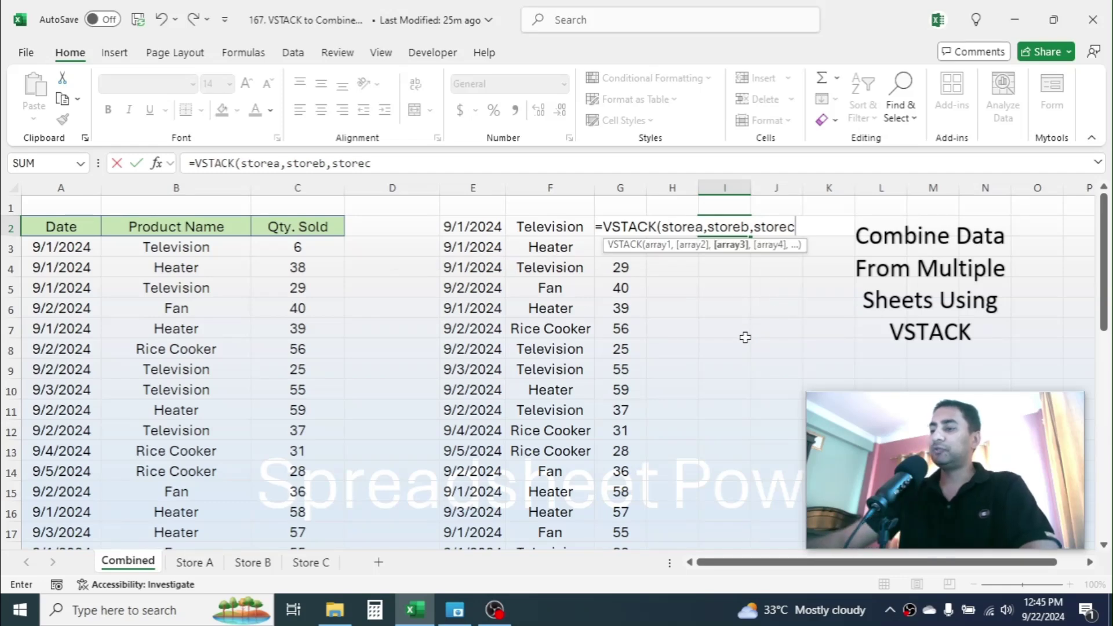
Enter the =VSTACK(storea,storeb,storec) formula, autofit column J, and compare the result with Store A.
type(")")
key("Return")
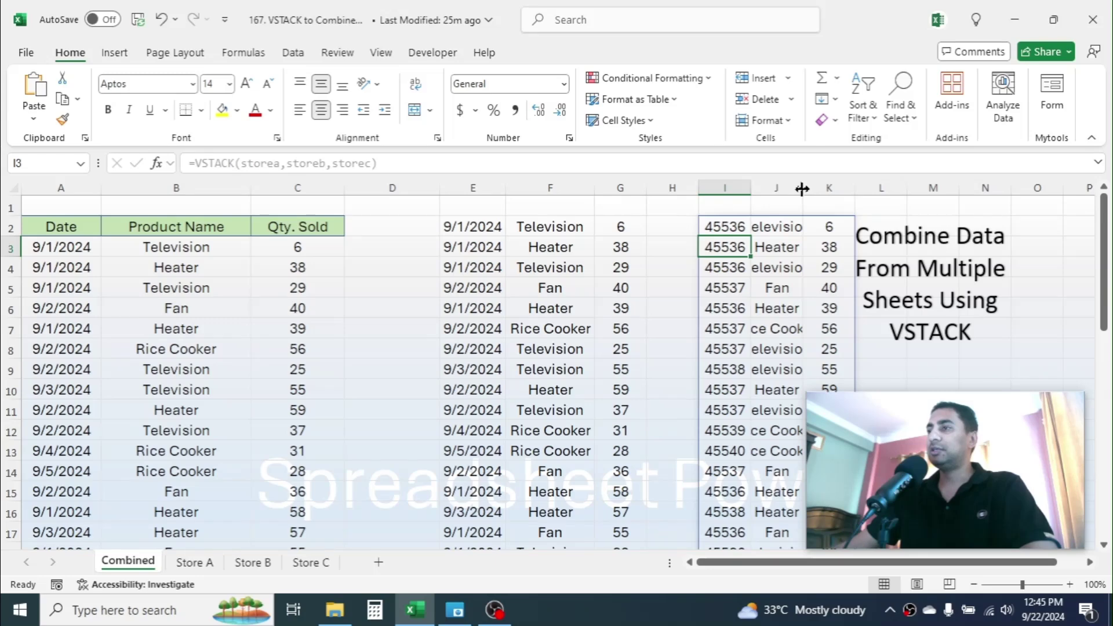
double_click(802, 188)
scroll(305, 419, "right", 4)
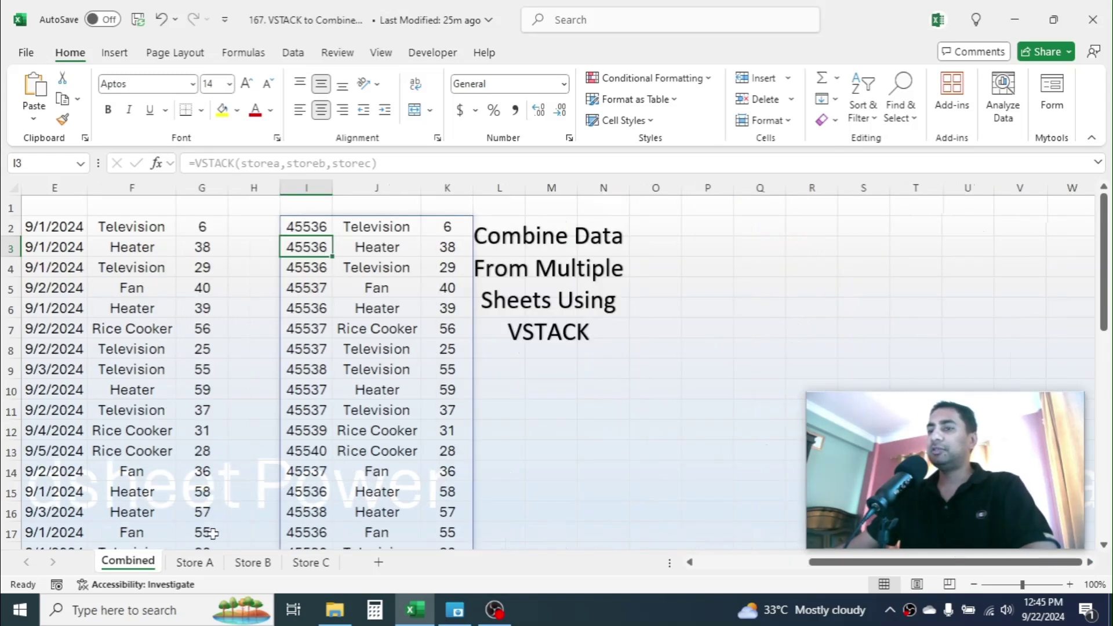
left_click(194, 562)
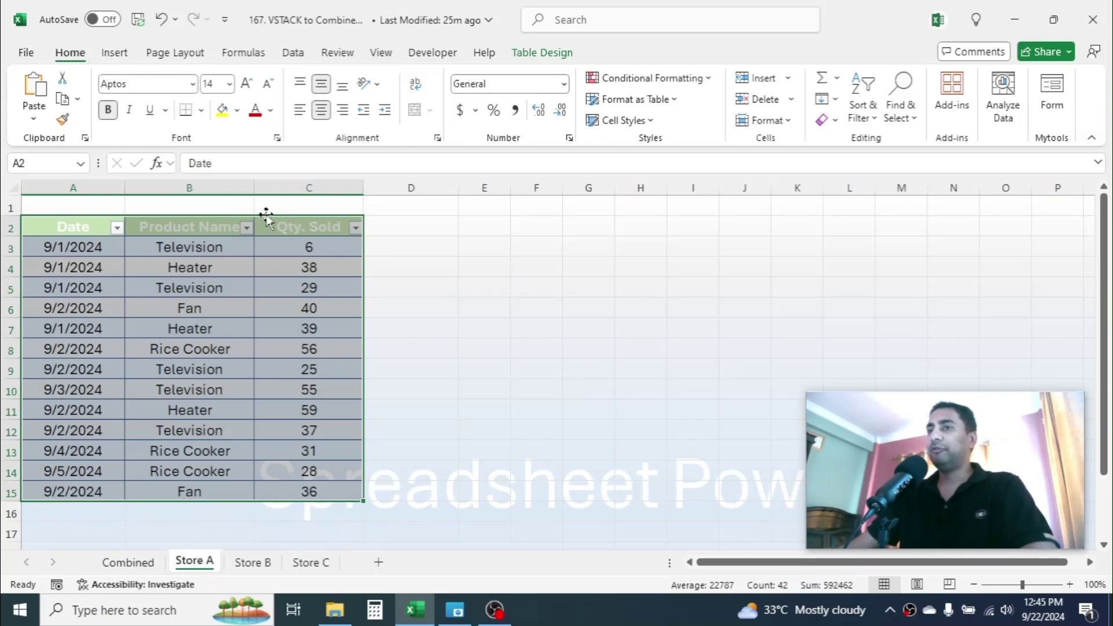
left_click(128, 562)
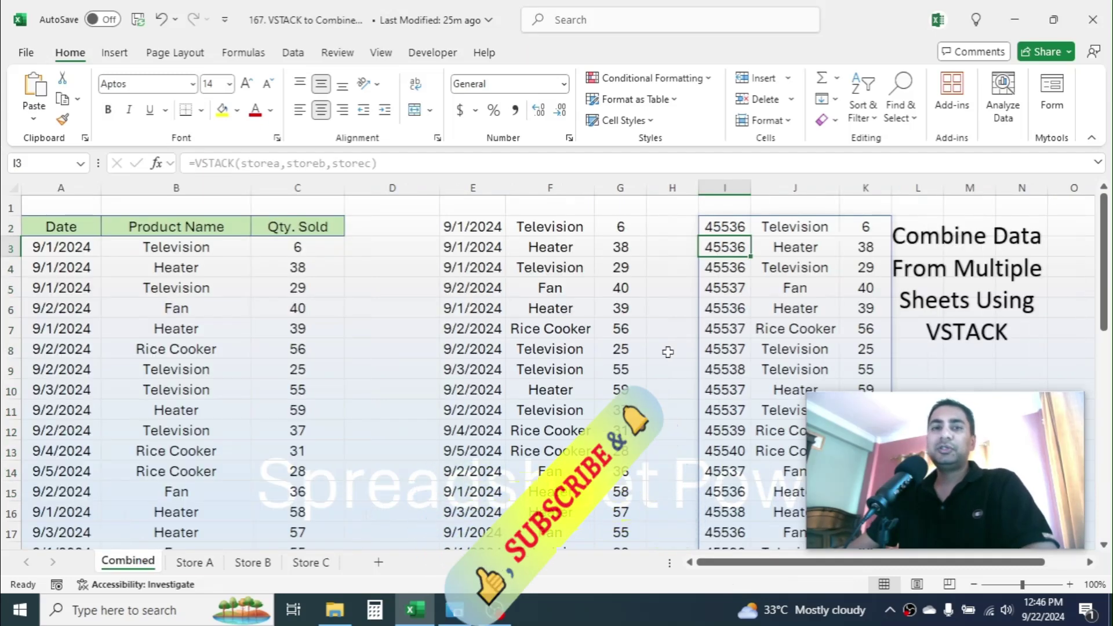